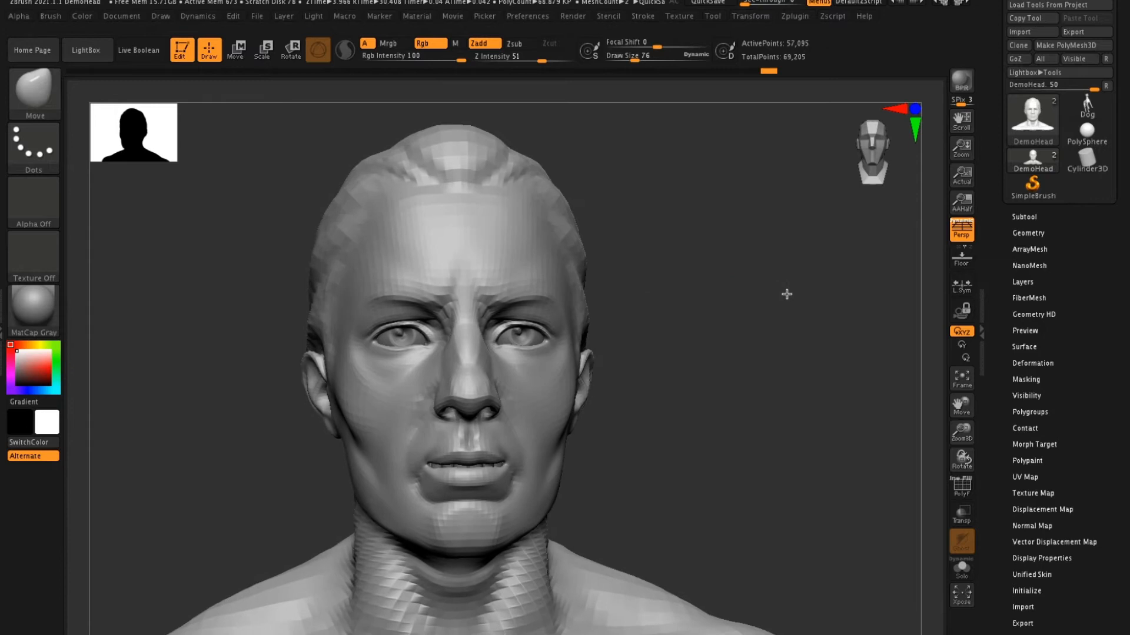
# Show the Deformation options and try a Polish of 30 on the head.
pyautogui.moveTo(786, 294)
pyautogui.mouseDown()
pyautogui.moveTo(777, 285)
pyautogui.moveTo(800, 300)
pyautogui.mouseUp()
pyautogui.click(1030, 364)
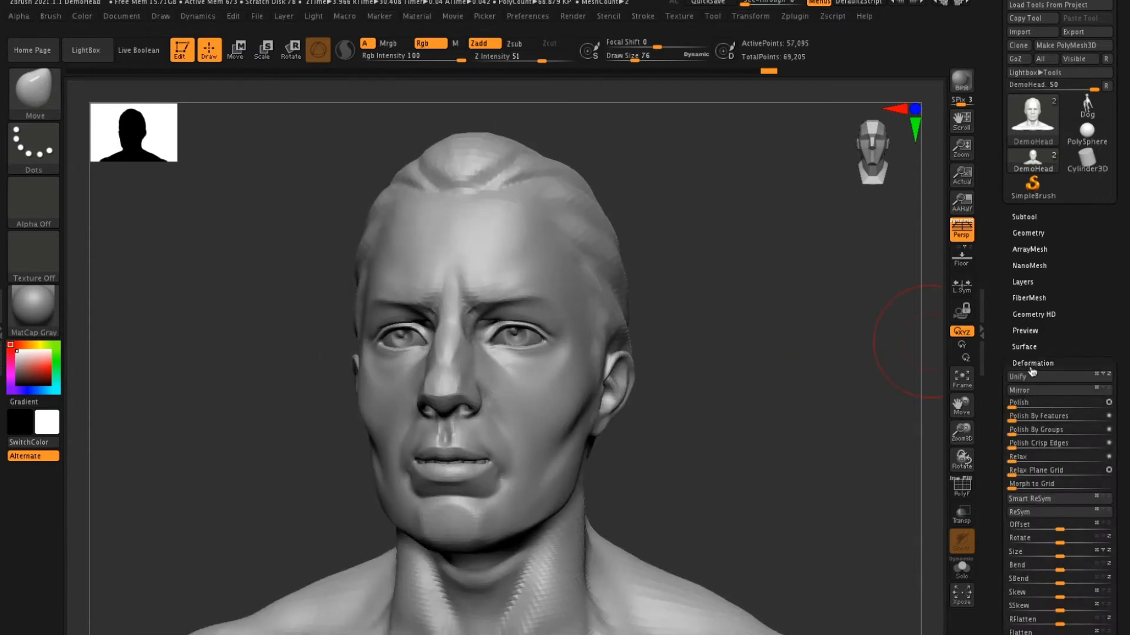
pyautogui.moveTo(994, 449); pyautogui.dragTo(991, 375)
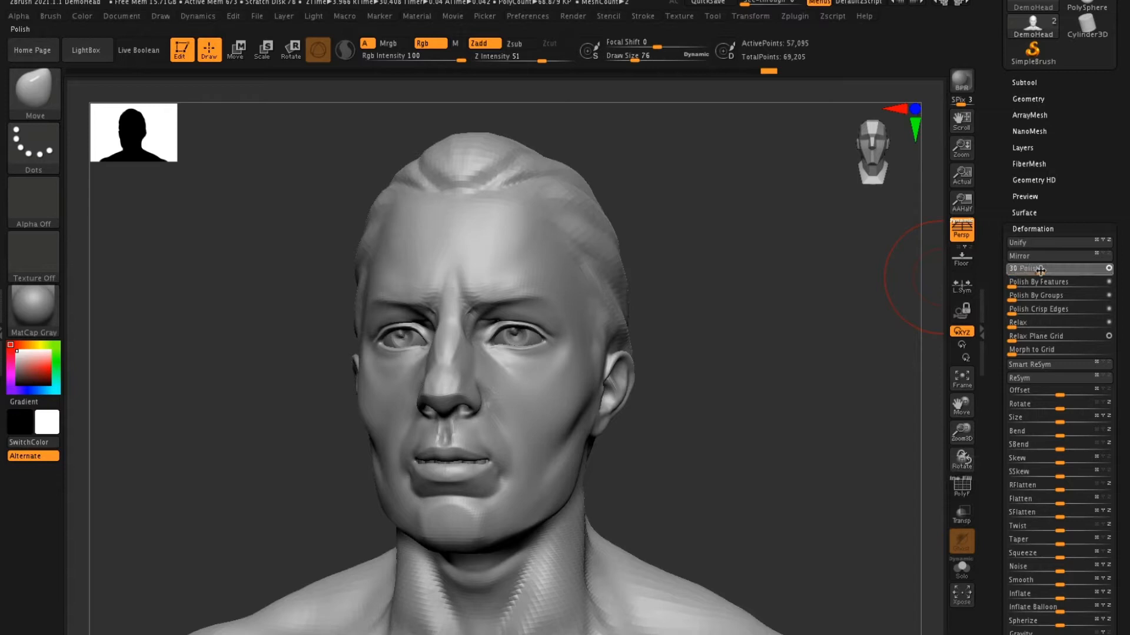
pyautogui.moveTo(1040, 270); pyautogui.dragTo(1051, 271)
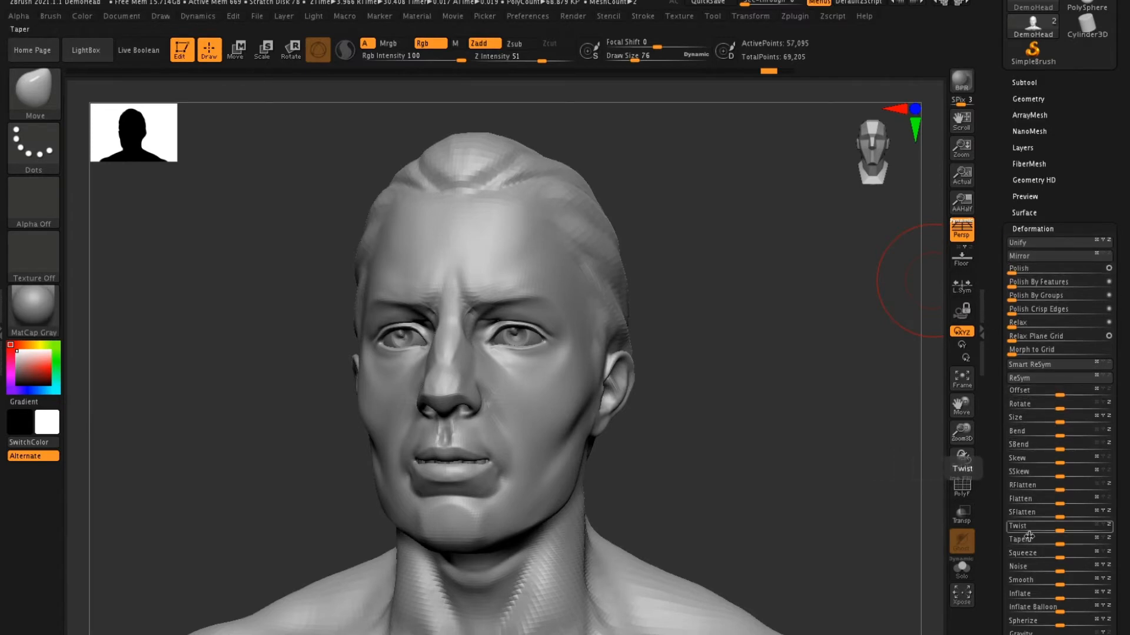
# Try a slight Twist deformation on the head and undo it.
pyautogui.moveTo(1058, 529)
pyautogui.mouseDown()
pyautogui.moveTo(1080, 529)
pyautogui.moveTo(1053, 527)
pyautogui.mouseUp()
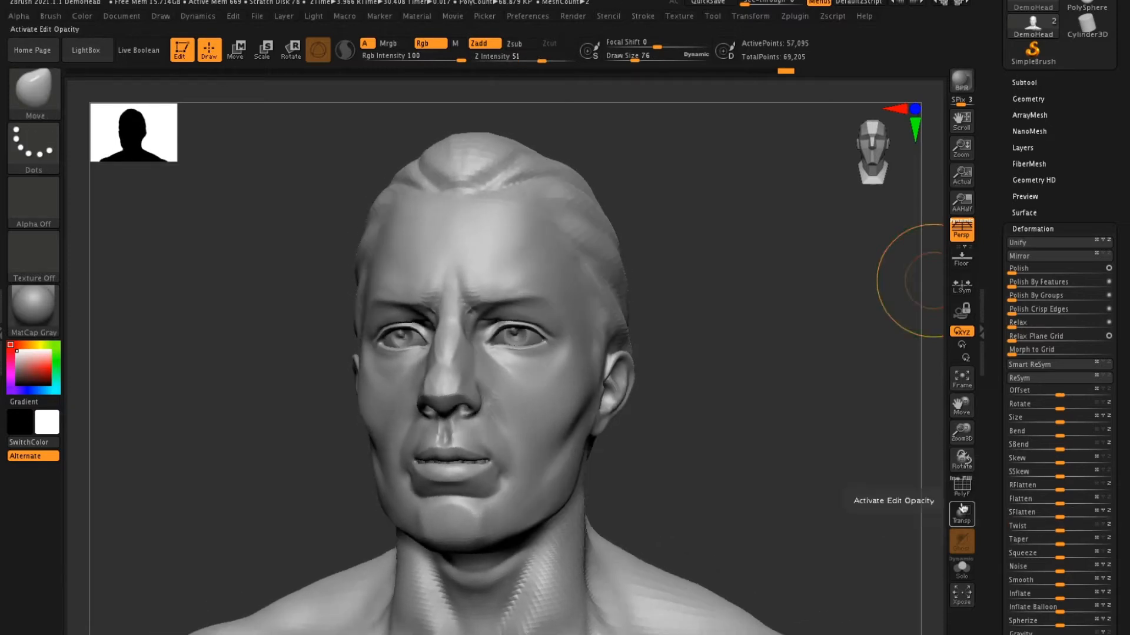
pyautogui.hotkey('ctrl', 'z')
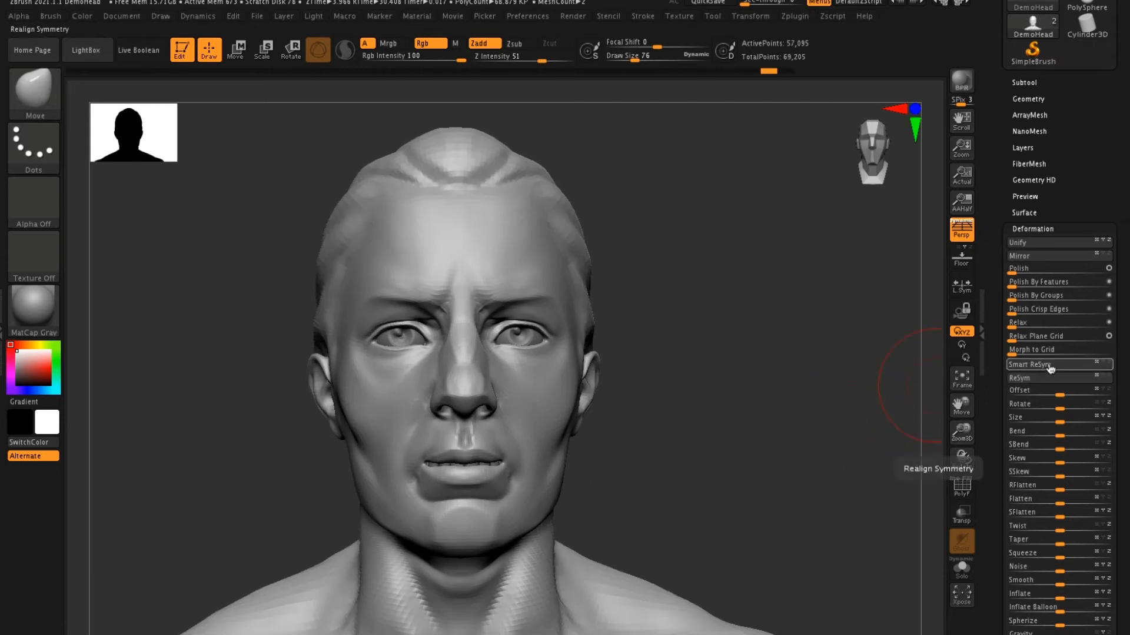
pyautogui.hotkey('ctrl', 'shift', 'z')
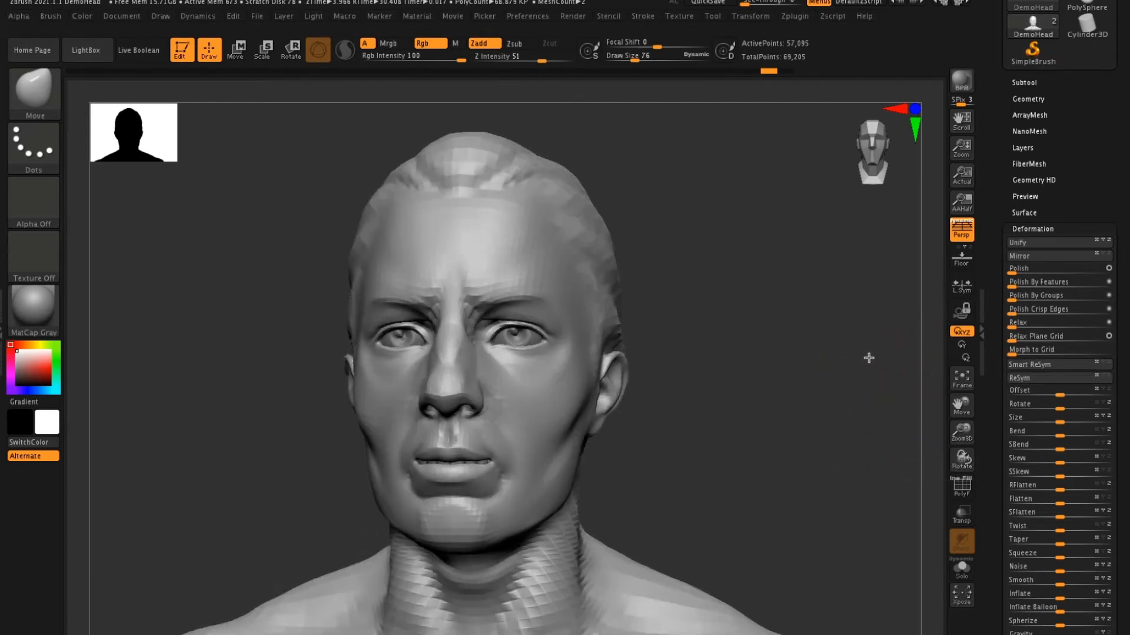
pyautogui.keyDown('alt'); pyautogui.moveTo(809, 342); pyautogui.dragTo(801, 381); pyautogui.keyUp('alt')
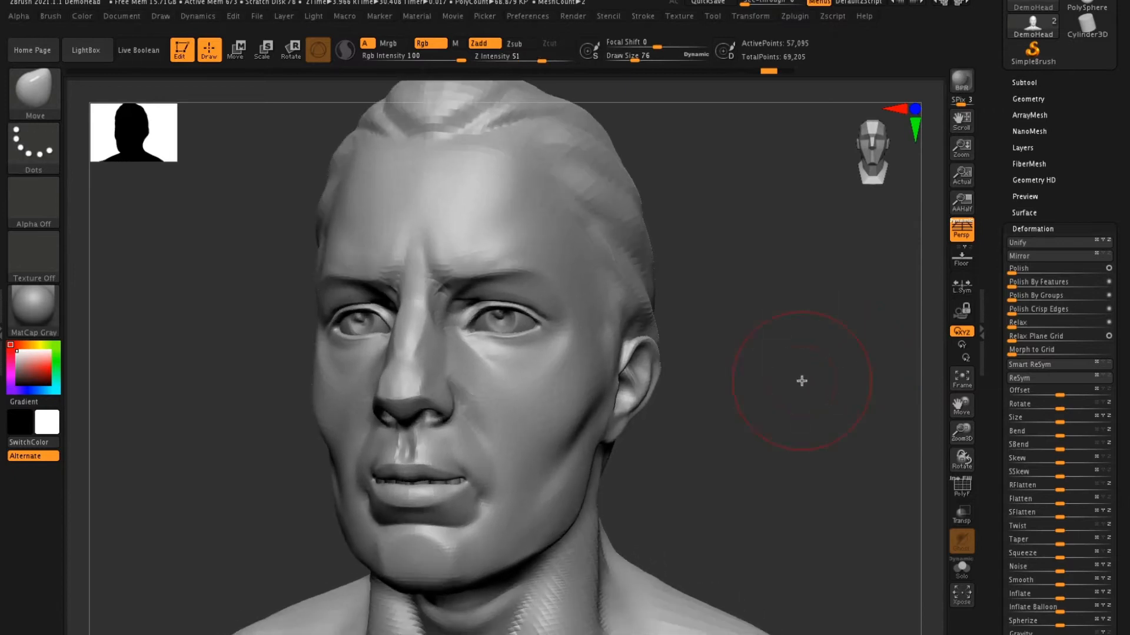
pyautogui.hotkey('ctrl', 'z')
pyautogui.hotkey('ctrl', 'shift', 'z')
pyautogui.hotkey('ctrl', 'z')
# Reduce the Move brush's draw size to 32 and examine the brow and temples from both sides.
pyautogui.press('s')
pyautogui.moveTo(553, 255); pyautogui.dragTo(519, 254)
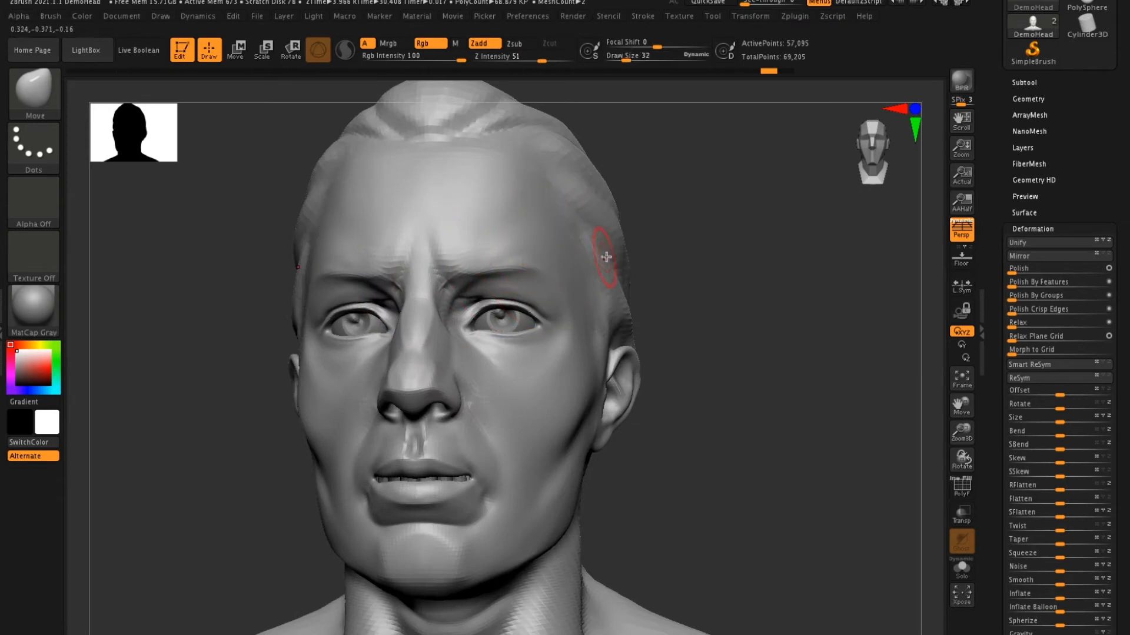
pyautogui.moveTo(734, 250); pyautogui.dragTo(606, 227)
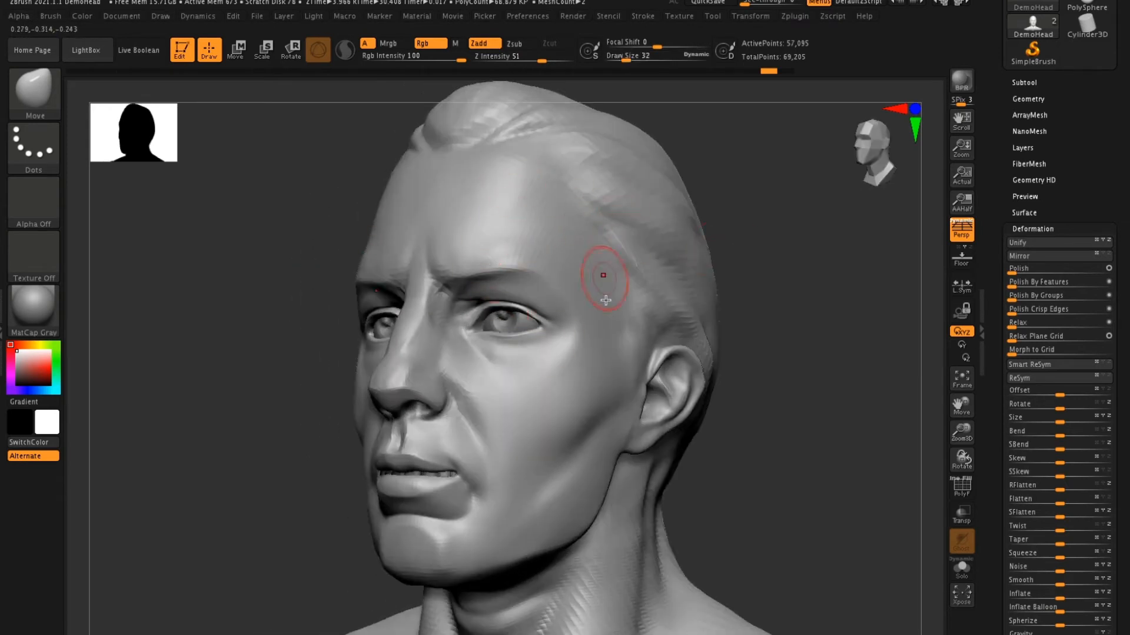
pyautogui.moveTo(847, 283); pyautogui.dragTo(888, 290)
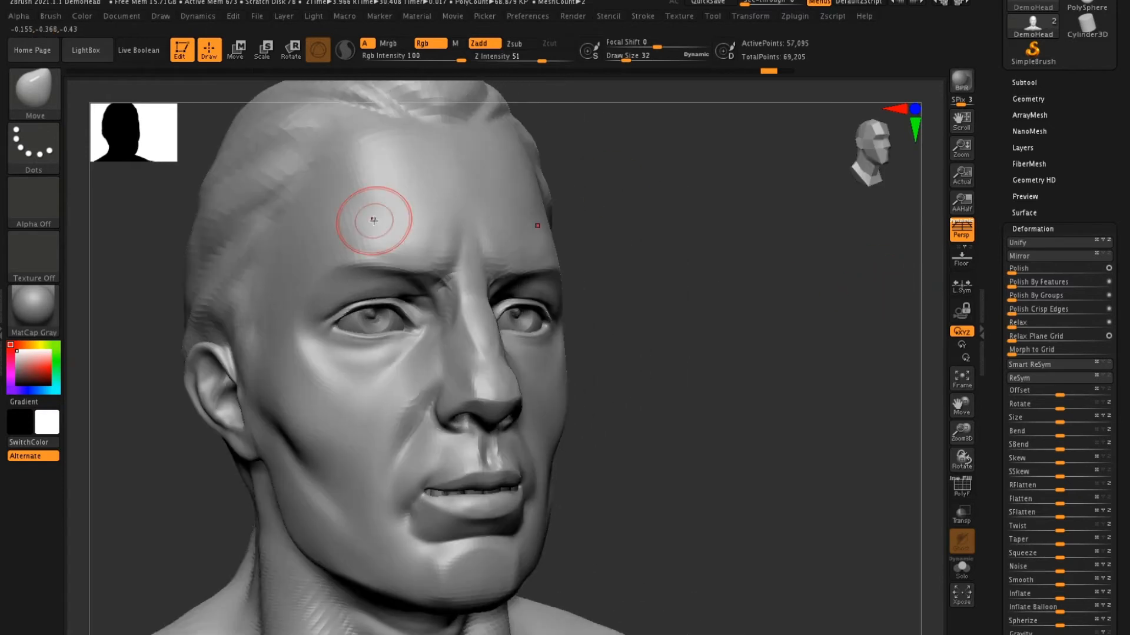
pyautogui.moveTo(618, 205); pyautogui.dragTo(559, 210)
# Reshape the ear with the Move brush at a draw size of 97.
pyautogui.press('s')
pyautogui.moveTo(576, 312); pyautogui.dragTo(589, 313)
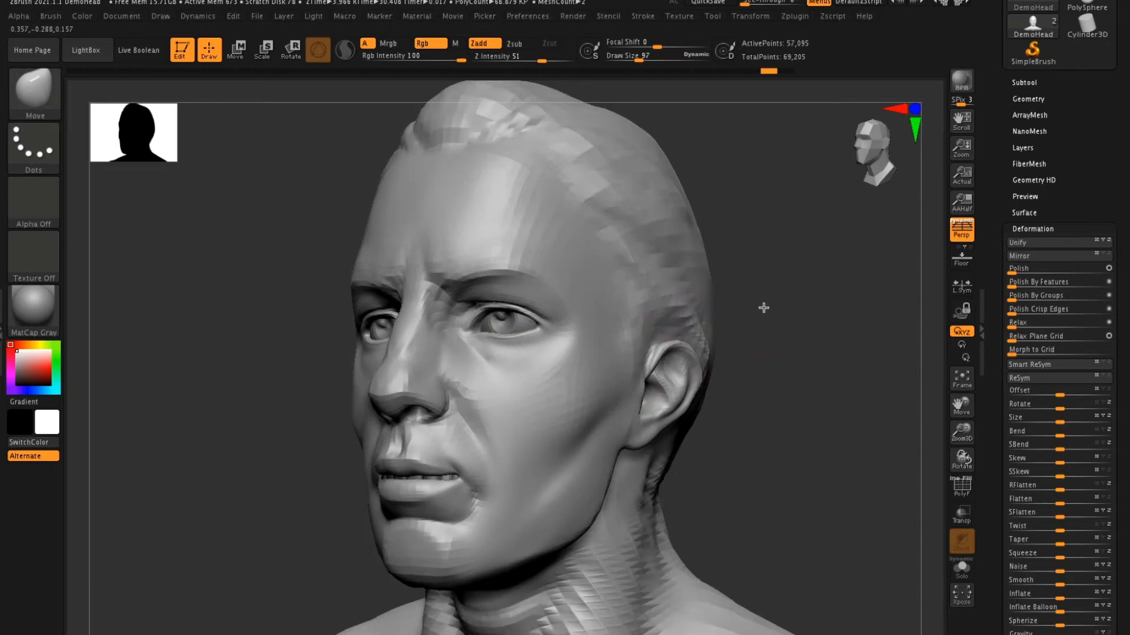
pyautogui.moveTo(761, 306); pyautogui.dragTo(772, 308)
pyautogui.moveTo(660, 346); pyautogui.dragTo(654, 347)
pyautogui.moveTo(728, 341); pyautogui.dragTo(699, 343)
# Raise the ear and its lobe with the Move brush, using draw sizes of 73 and 23.
pyautogui.press('s')
pyautogui.moveTo(705, 347)
pyautogui.mouseDown()
pyautogui.moveTo(722, 348)
pyautogui.moveTo(717, 371)
pyautogui.moveTo(740, 345)
pyautogui.moveTo(731, 342)
pyautogui.moveTo(744, 320)
pyautogui.moveTo(713, 287)
pyautogui.mouseUp()
pyautogui.press('s')
pyautogui.press('s')
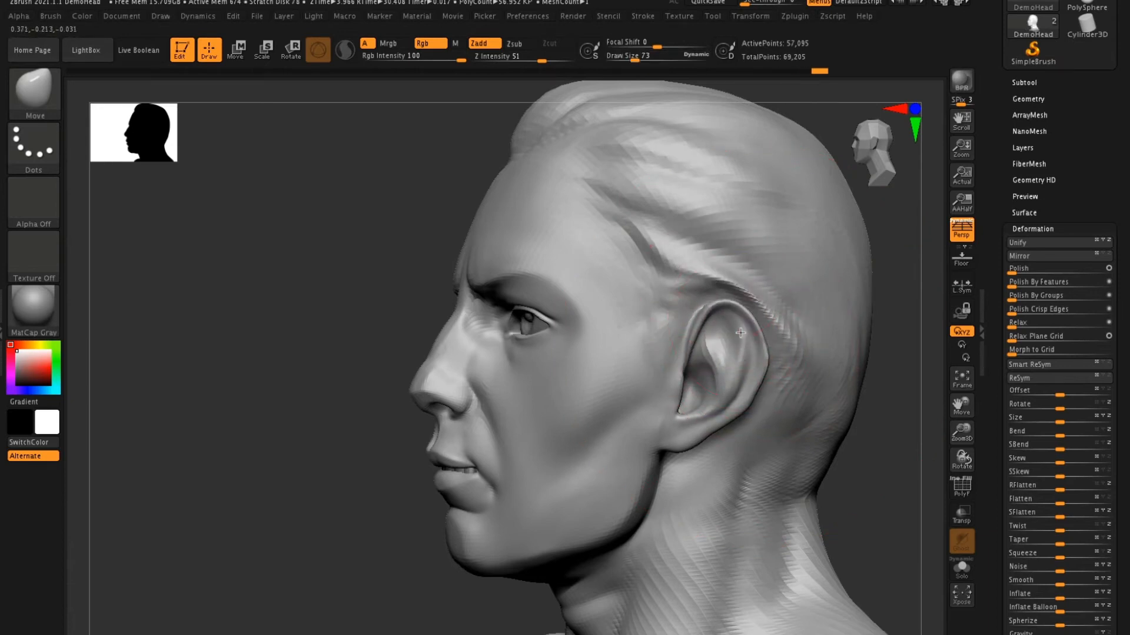
pyautogui.moveTo(736, 330); pyautogui.dragTo(745, 317)
pyautogui.moveTo(676, 440)
pyautogui.mouseDown()
pyautogui.moveTo(706, 376)
pyautogui.moveTo(681, 371)
pyautogui.moveTo(694, 375)
pyautogui.mouseUp()
pyautogui.press('s')
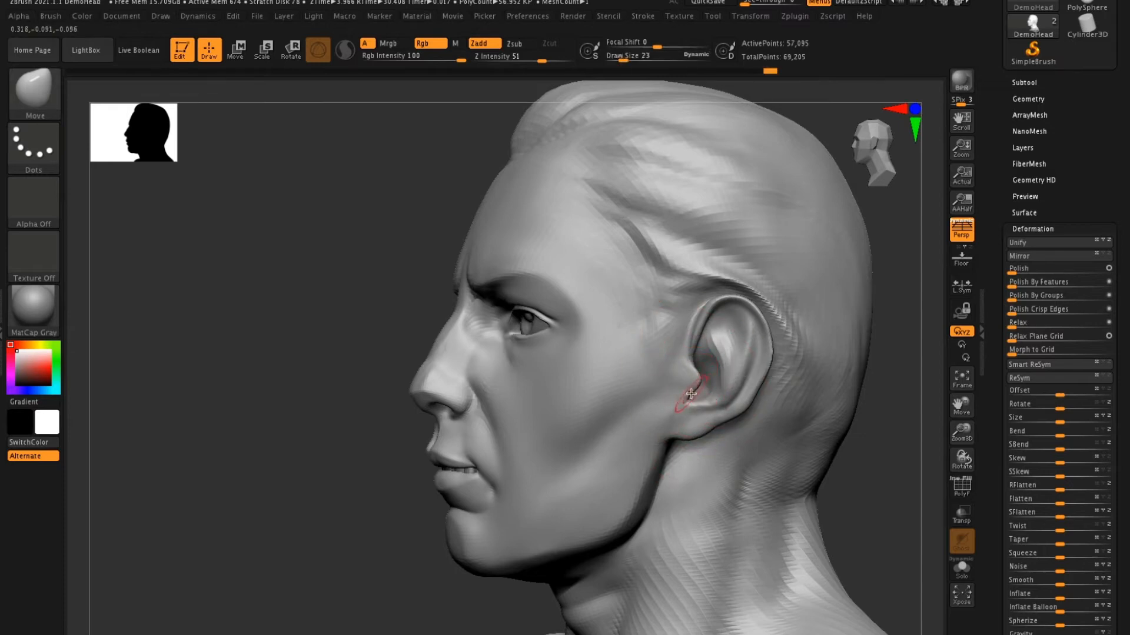
pyautogui.moveTo(887, 419); pyautogui.dragTo(921, 423)
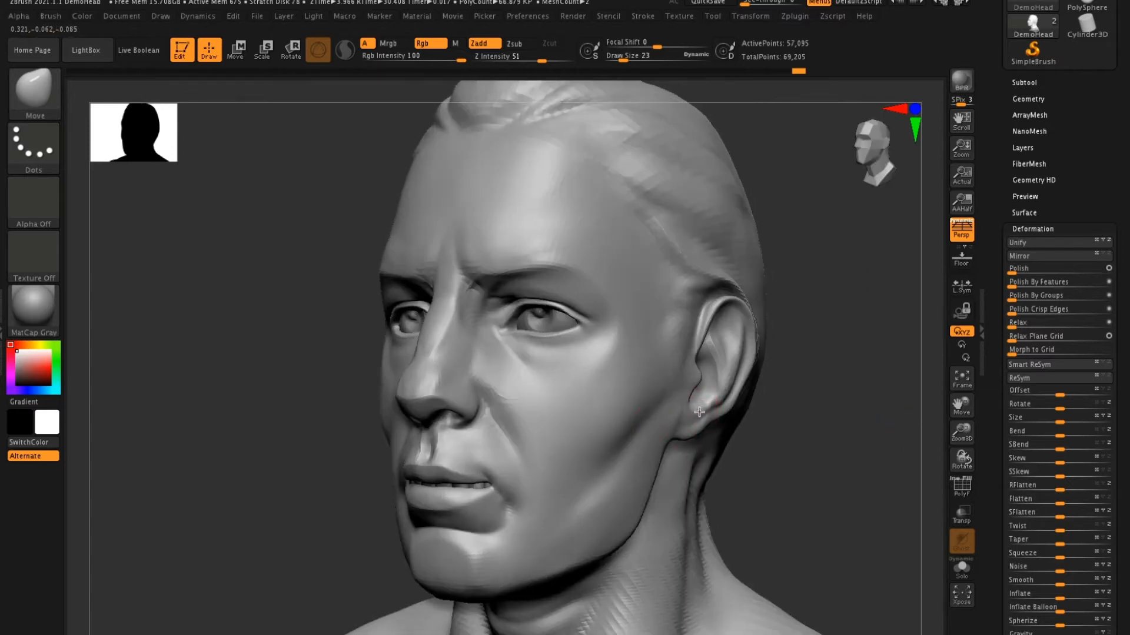
# Pull the jaw corner below the ear backward and lift the jawline with the Move brush at draw size 65.
pyautogui.press('s')
pyautogui.moveTo(717, 401)
pyautogui.mouseDown()
pyautogui.moveTo(775, 403)
pyautogui.moveTo(769, 416)
pyautogui.mouseUp()
pyautogui.press('s')
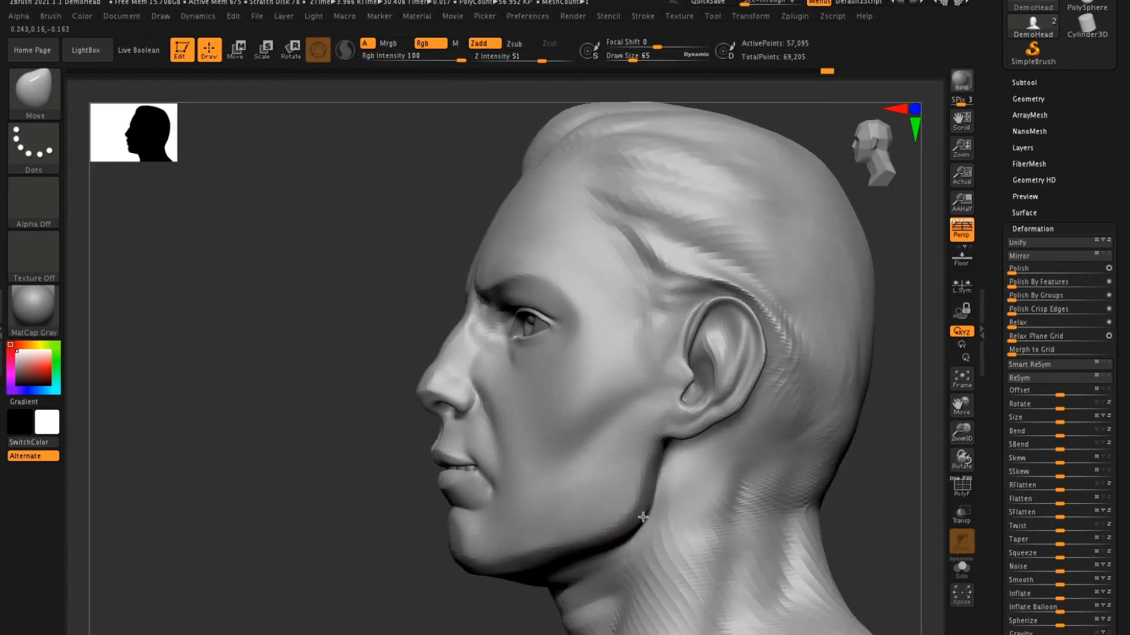
pyautogui.moveTo(653, 478)
pyautogui.mouseDown()
pyautogui.moveTo(670, 489)
pyautogui.moveTo(660, 474)
pyautogui.mouseUp()
pyautogui.moveTo(620, 536); pyautogui.dragTo(618, 511)
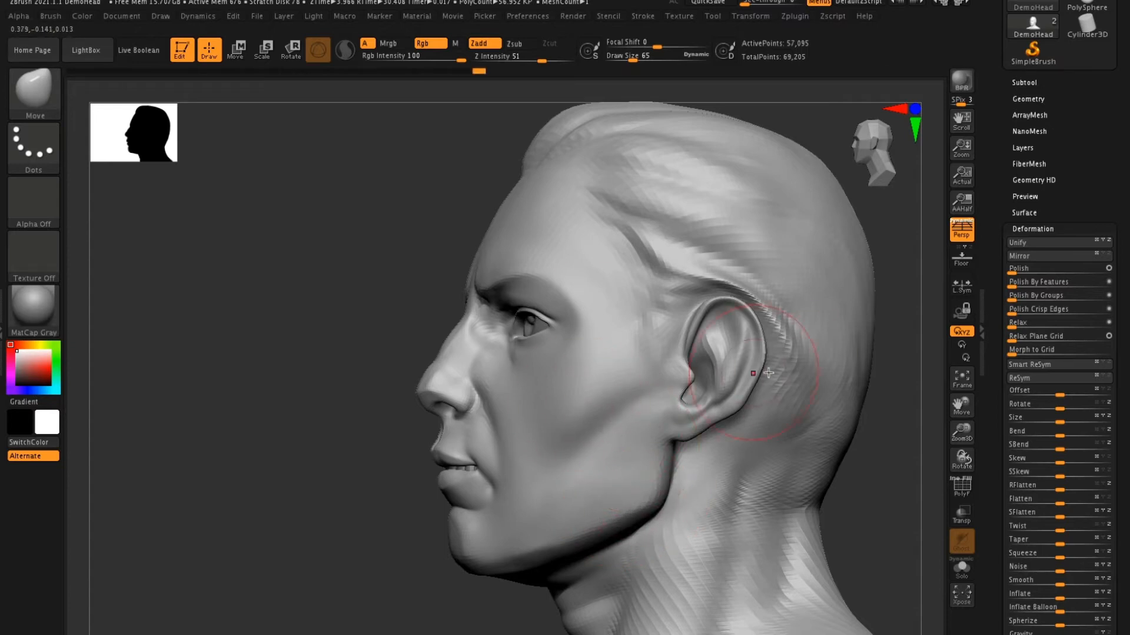
# Switch to the ClayBuildup brush at draw size 34 and try a stroke along the temple, undoing it.
pyautogui.click(36, 91)
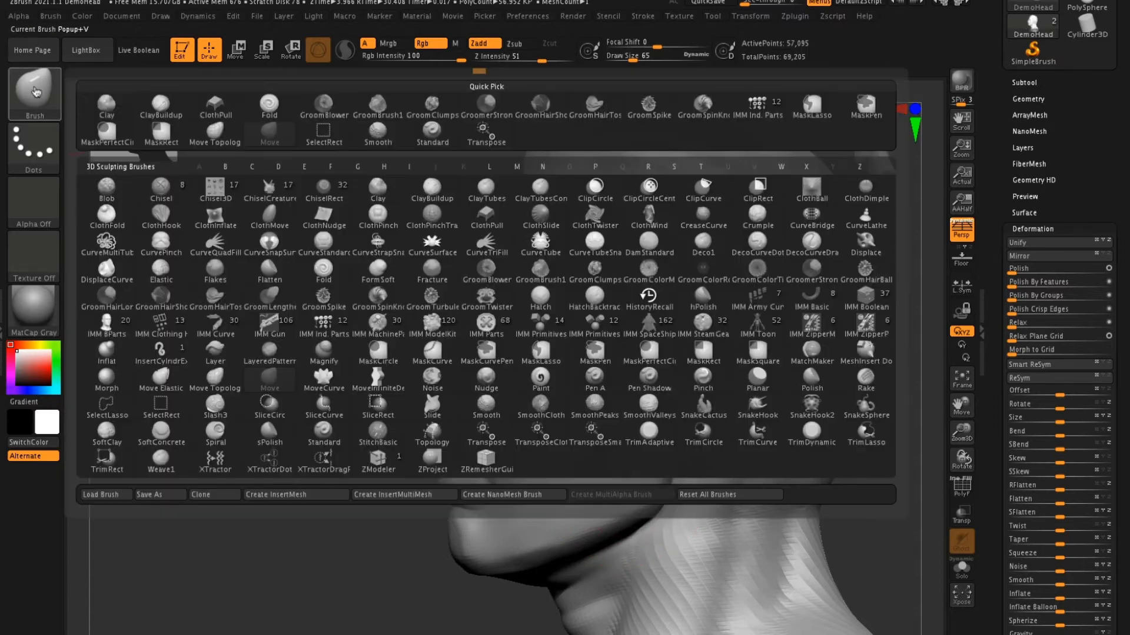
pyautogui.click(170, 114)
pyautogui.press('s')
pyautogui.moveTo(583, 306); pyautogui.dragTo(576, 303)
pyautogui.moveTo(569, 263); pyautogui.dragTo(616, 203)
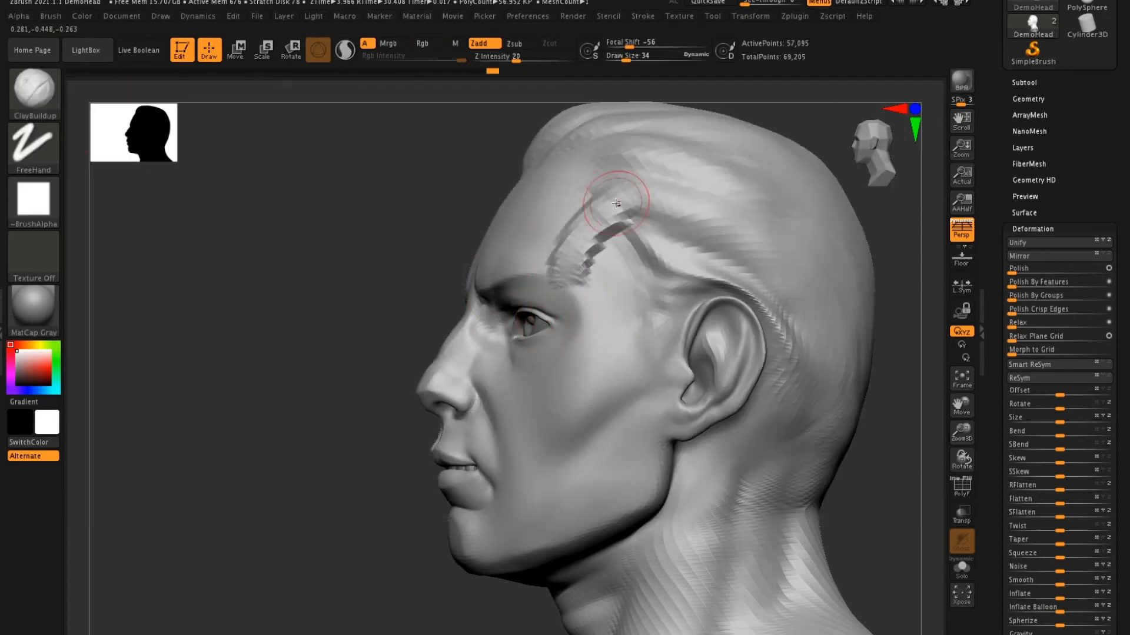
pyautogui.hotkey('ctrl', 'z')
# Build up the temple with ClayBuildup at Z Intensity 7 and soften it with the Smooth brush at intensity 18.
pyautogui.click(499, 59)
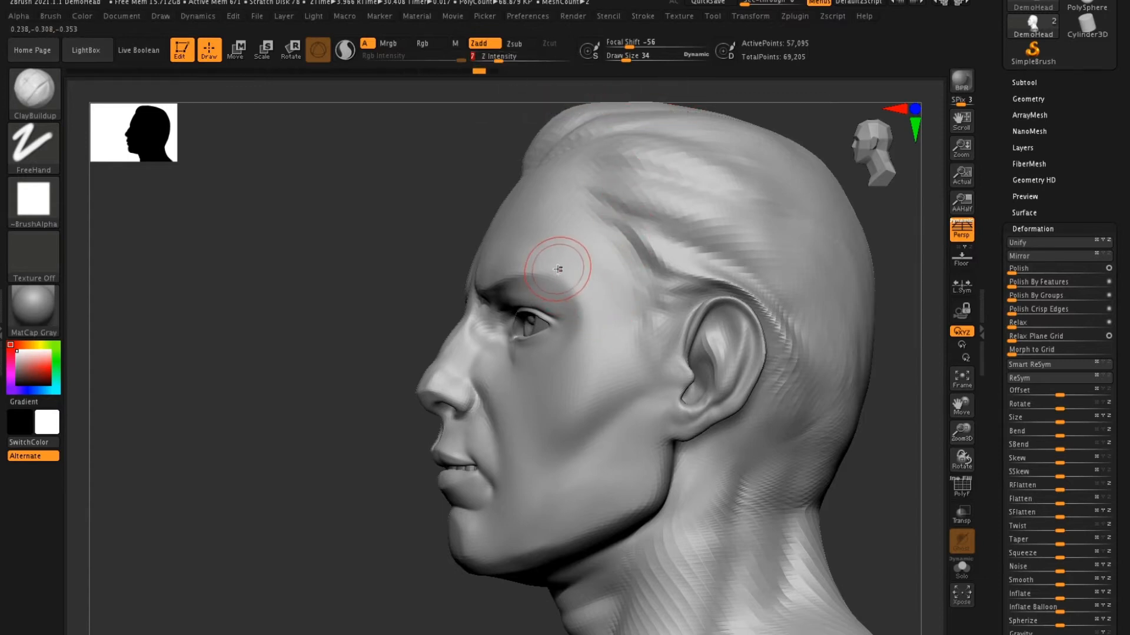
pyautogui.moveTo(558, 259); pyautogui.dragTo(615, 205)
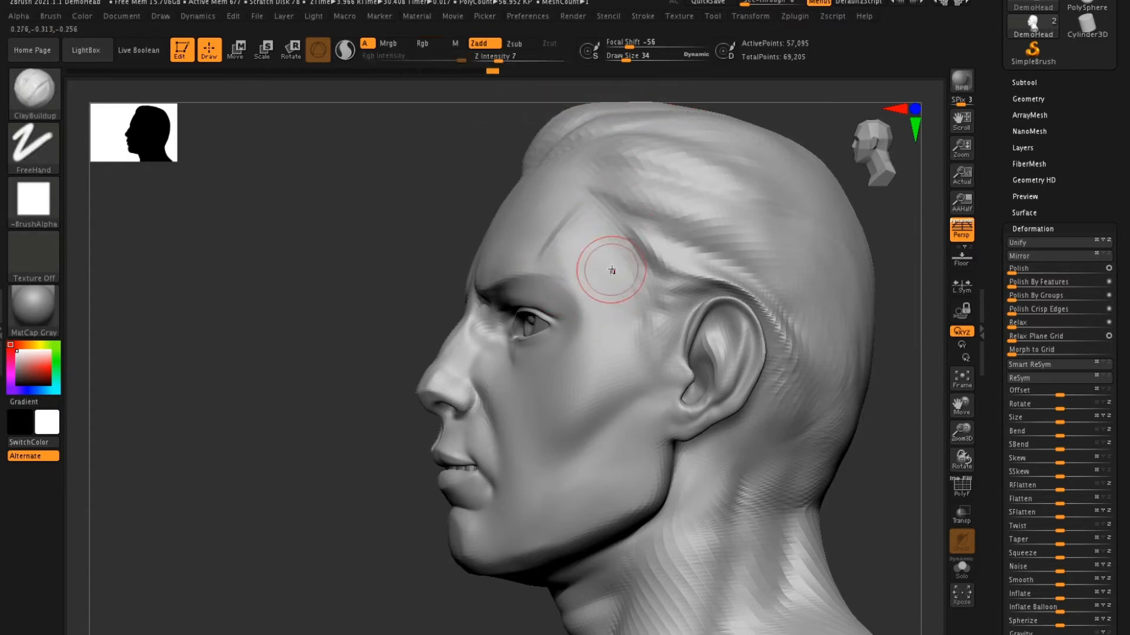
pyautogui.moveTo(613, 246)
pyautogui.mouseDown()
pyautogui.moveTo(615, 295)
pyautogui.moveTo(601, 257)
pyautogui.mouseUp()
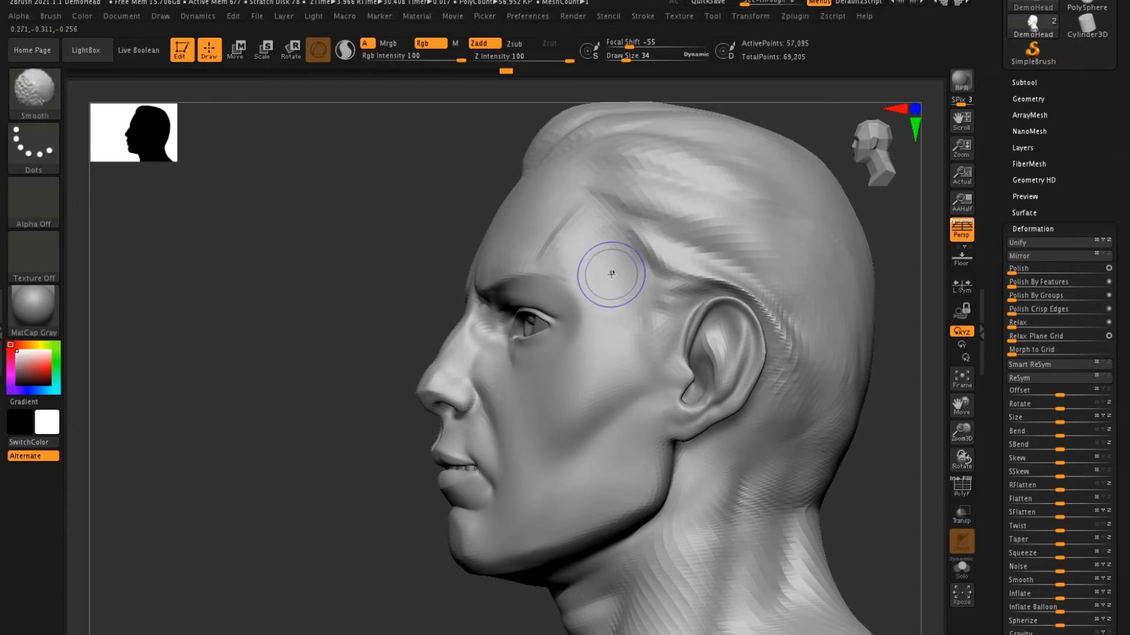
pyautogui.keyDown('shift'); pyautogui.click(513, 58); pyautogui.keyUp('shift')
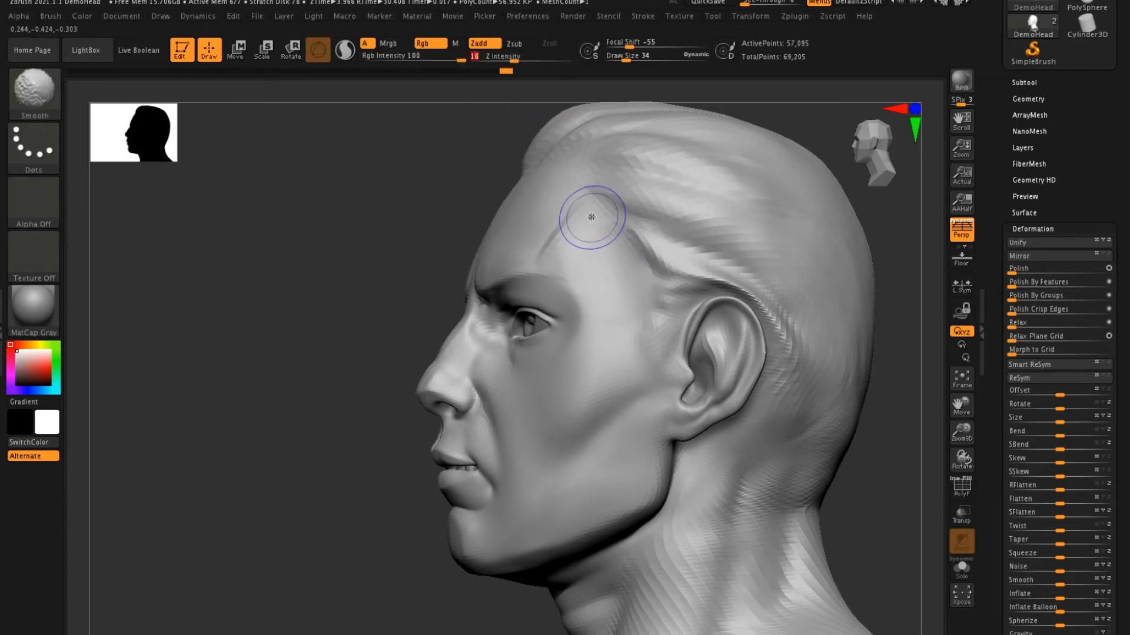
pyautogui.moveTo(594, 258); pyautogui.dragTo(610, 267)
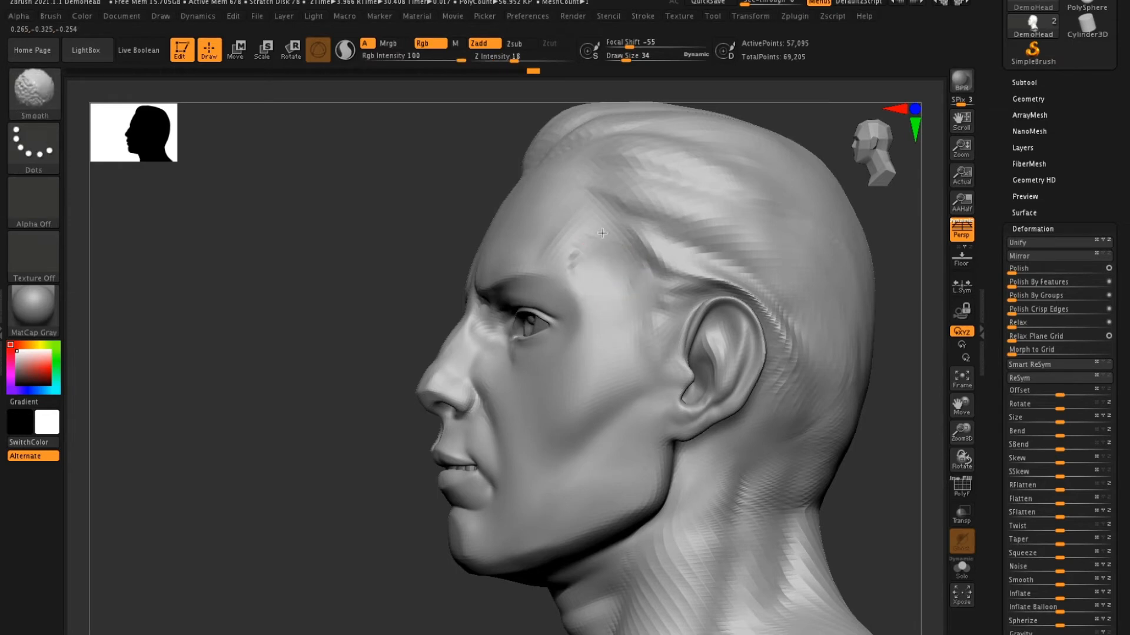
# Switch back to the Move brush and nudge the eye and cheek area, varying the draw size between adjustments.
pyautogui.click(45, 75)
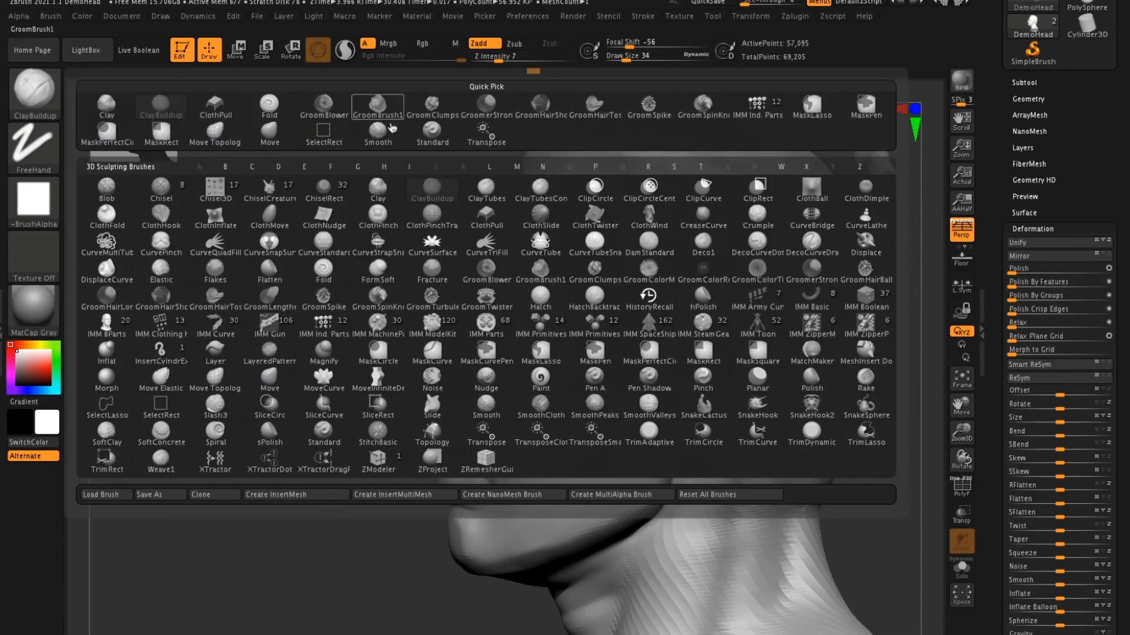
pyautogui.press('m')
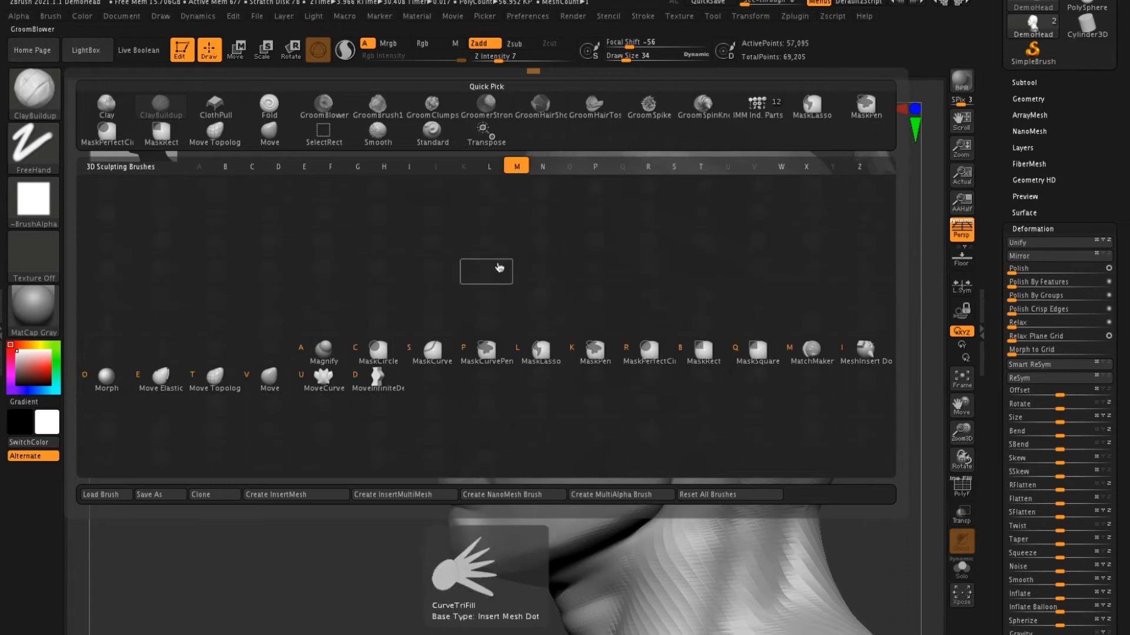
pyautogui.press('v')
pyautogui.press('s')
pyautogui.moveTo(553, 346); pyautogui.dragTo(560, 345)
pyautogui.press('s')
pyautogui.moveTo(558, 303); pyautogui.dragTo(555, 284)
pyautogui.press('s')
pyautogui.moveTo(555, 285); pyautogui.dragTo(552, 305)
pyautogui.press('s')
pyautogui.moveTo(551, 348); pyautogui.dragTo(528, 347)
pyautogui.press('s')
pyautogui.moveTo(527, 392); pyautogui.dragTo(530, 392)
# Pull the mouth corner on the character's left side upward with the Move brush at draw size 73, making the face asymmetrical.
pyautogui.moveTo(333, 421); pyautogui.dragTo(404, 415)
pyautogui.moveTo(495, 419); pyautogui.dragTo(539, 404)
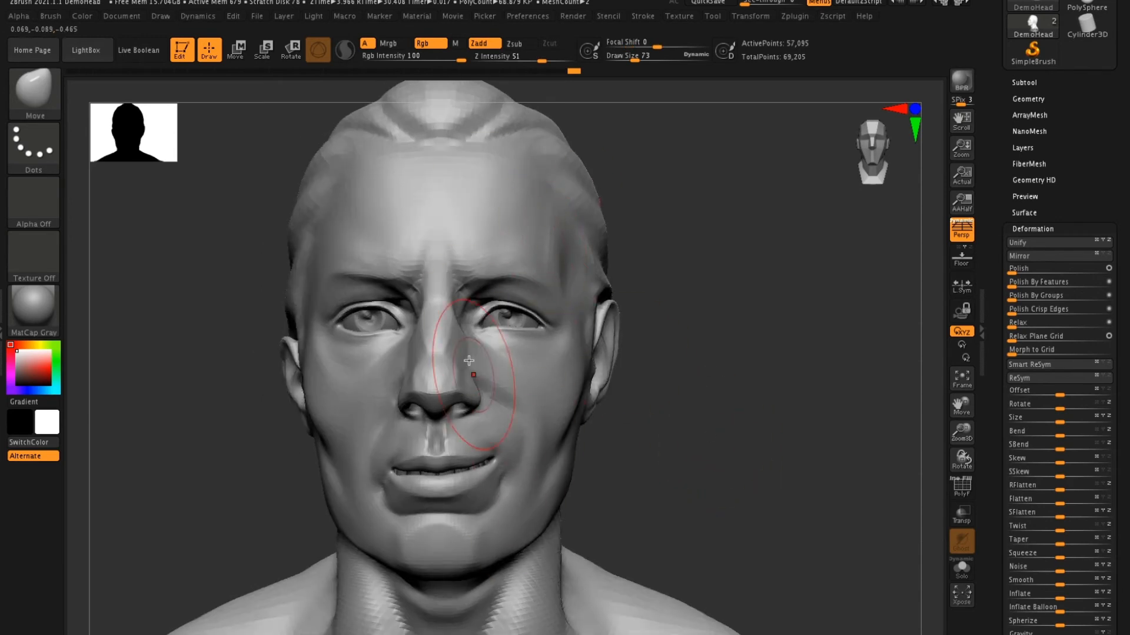
pyautogui.moveTo(674, 356)
pyautogui.mouseDown()
pyautogui.moveTo(676, 345)
pyautogui.moveTo(672, 360)
pyautogui.mouseUp()
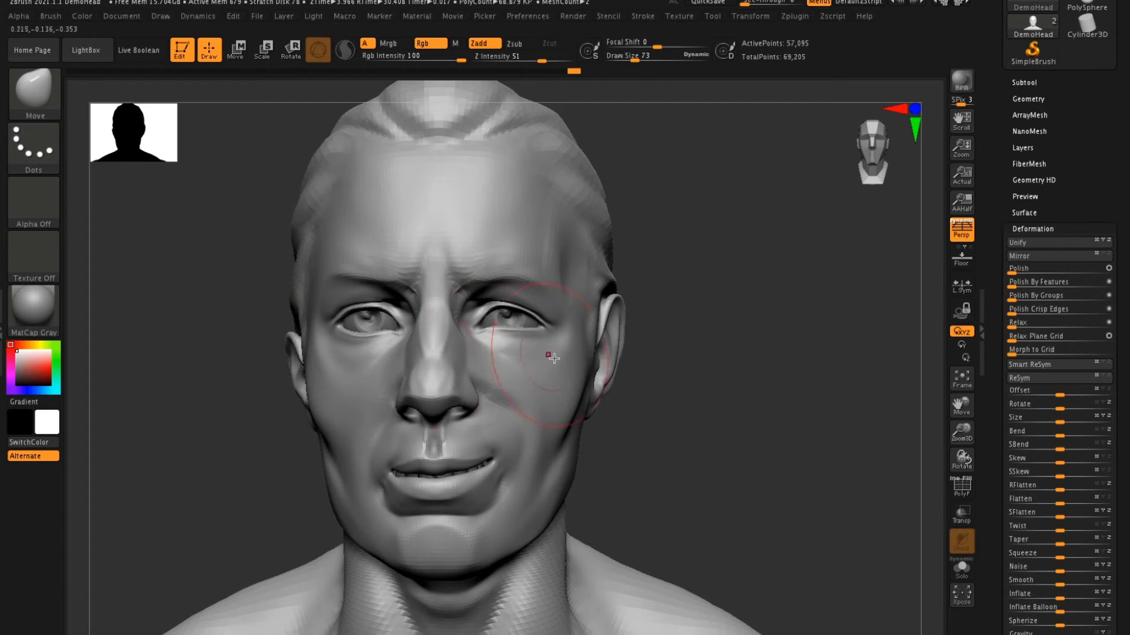
pyautogui.moveTo(728, 334)
pyautogui.mouseDown()
pyautogui.moveTo(729, 308)
pyautogui.moveTo(727, 320)
pyautogui.mouseUp()
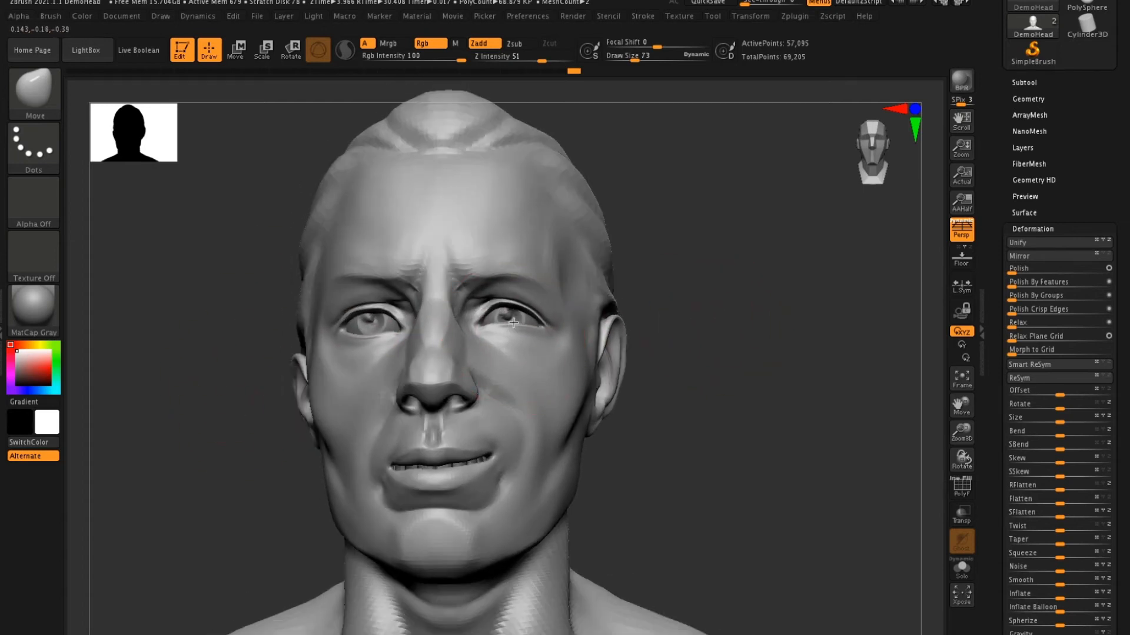
pyautogui.moveTo(693, 353); pyautogui.dragTo(695, 365)
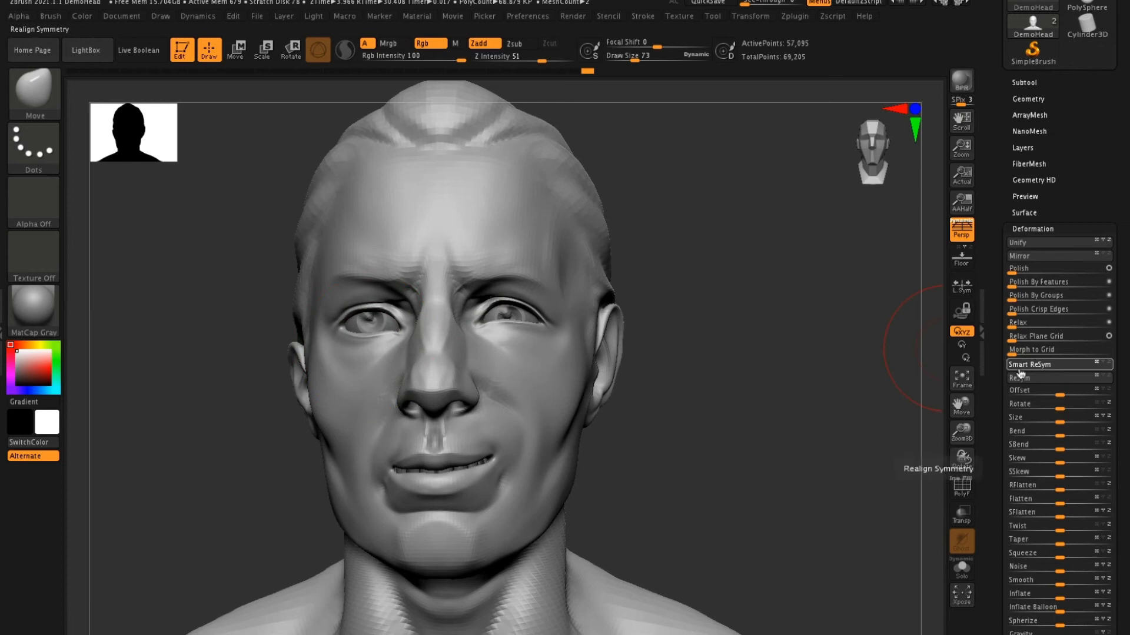
# Try Smart ReSym on the asymmetrical head and undo it.
pyautogui.click(1020, 367)
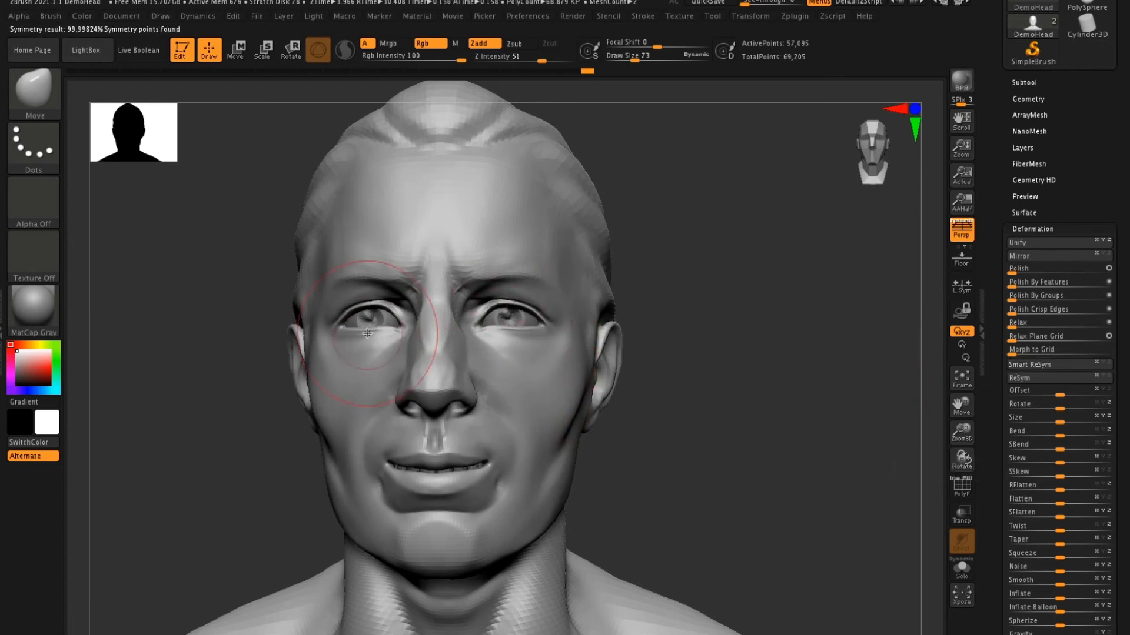
pyautogui.hotkey('ctrl', 'z')
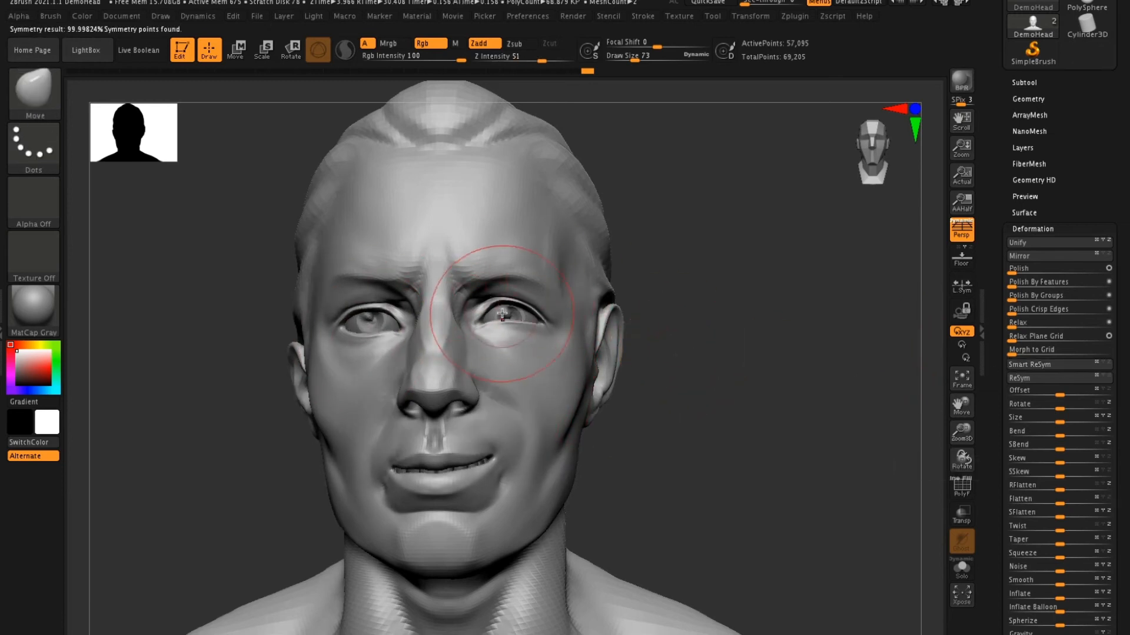
# Mask the character's left side of the face from the brow to the ear with MaskPen at draw size 97, and blur the mask.
pyautogui.moveTo(703, 400); pyautogui.dragTo(492, 332)
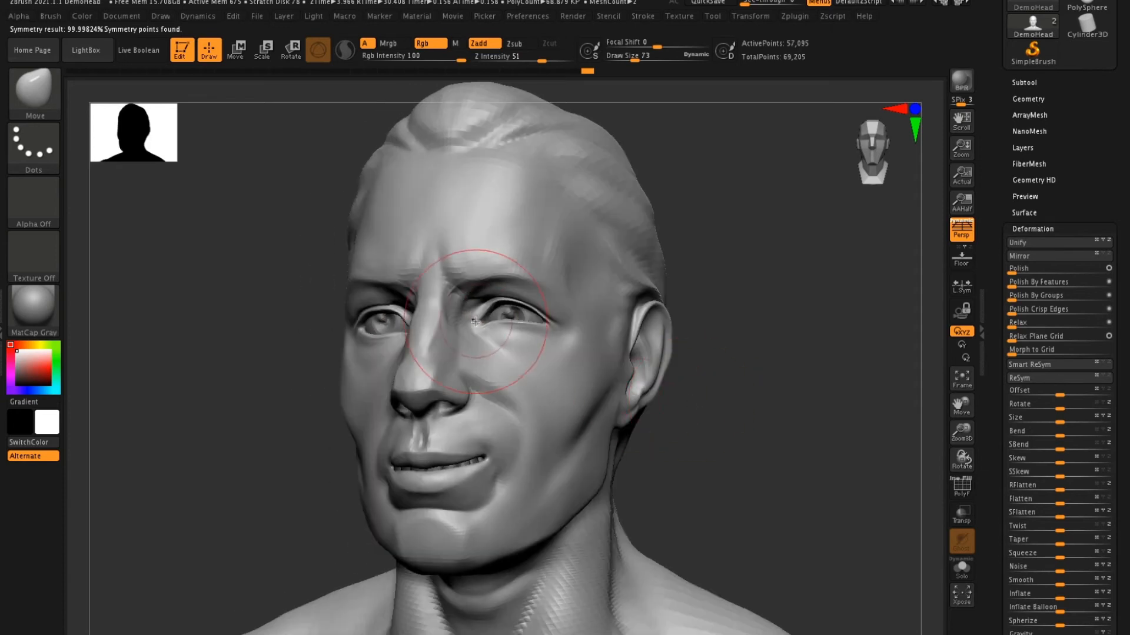
pyautogui.moveTo(751, 372); pyautogui.dragTo(697, 403)
pyautogui.press('s')
pyautogui.moveTo(532, 309); pyautogui.dragTo(530, 312)
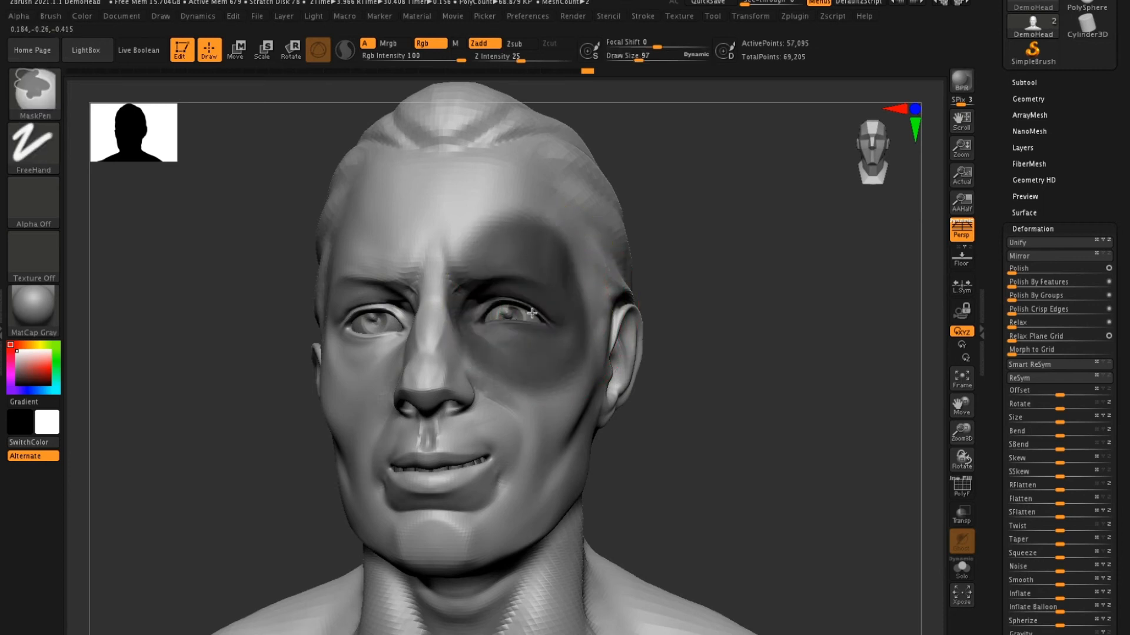
pyautogui.moveTo(673, 416)
pyautogui.mouseDown()
pyautogui.moveTo(539, 437)
pyautogui.moveTo(585, 404)
pyautogui.mouseUp()
pyautogui.moveTo(744, 429)
pyautogui.mouseDown()
pyautogui.moveTo(693, 379)
pyautogui.moveTo(655, 419)
pyautogui.moveTo(630, 368)
pyautogui.mouseUp()
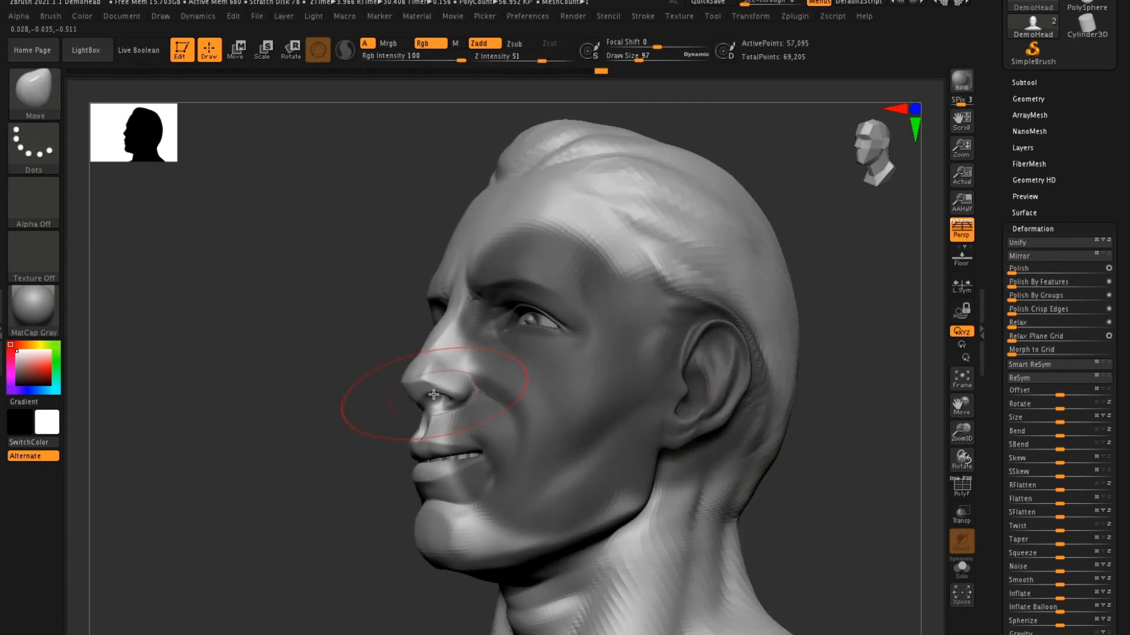
pyautogui.keyDown('ctrl'); pyautogui.click(547, 268); pyautogui.keyUp('ctrl')
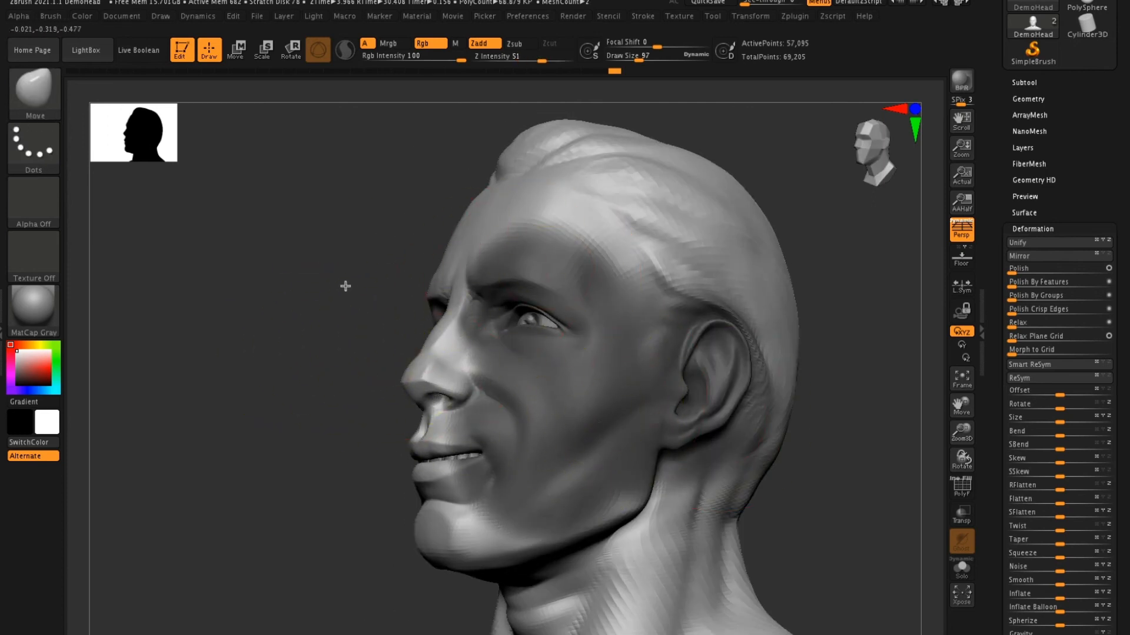
# Try Smart ReSym with the character's left side of the face masked, and undo it.
pyautogui.keyDown('shift'); pyautogui.moveTo(345, 286); pyautogui.dragTo(376, 289); pyautogui.keyUp('shift')
pyautogui.click(1028, 365)
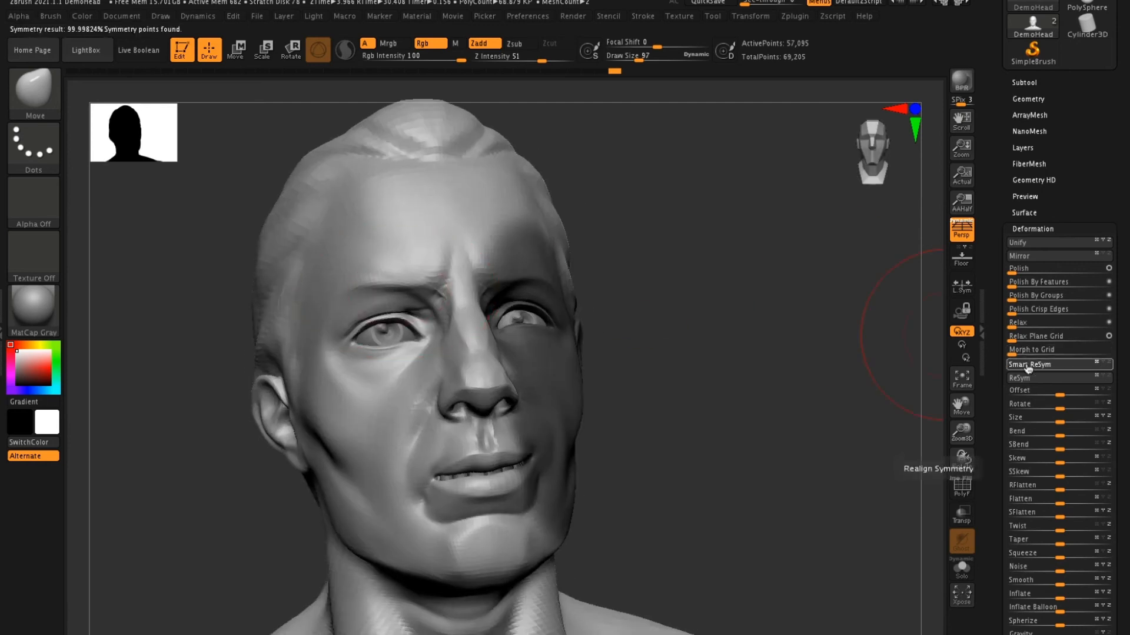
pyautogui.moveTo(774, 376)
pyautogui.mouseDown()
pyautogui.moveTo(802, 373)
pyautogui.moveTo(808, 383)
pyautogui.moveTo(767, 388)
pyautogui.moveTo(787, 373)
pyautogui.mouseUp()
pyautogui.press('ctrl')
pyautogui.hotkey('ctrl', 'z')
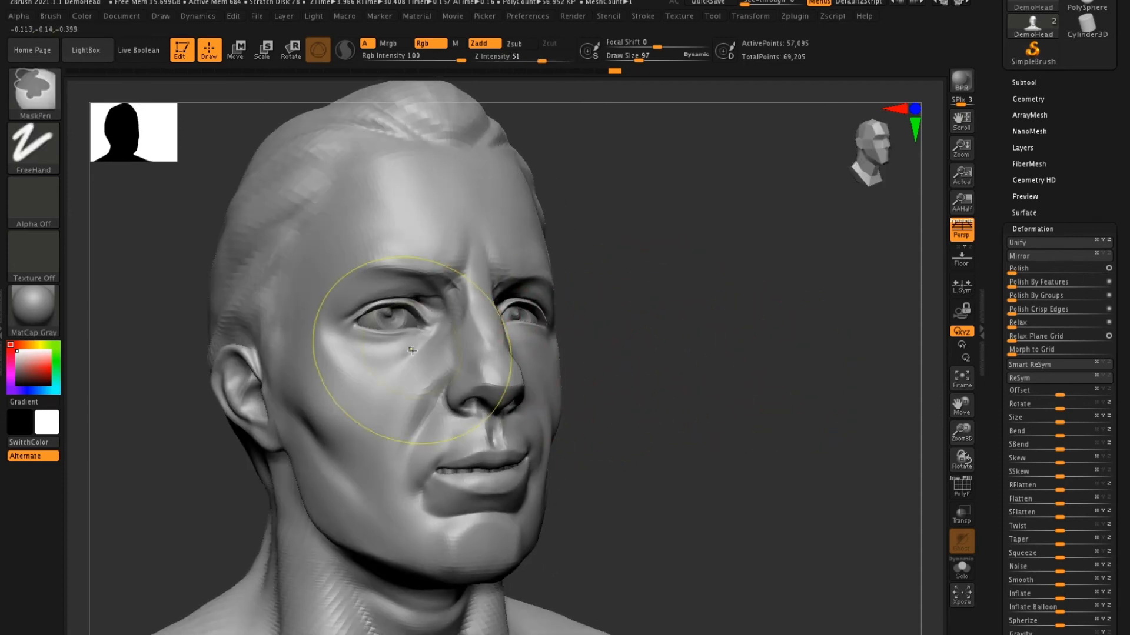
# Mask the character's right side of the face with MaskPen at draw size 97 and apply Smart ReSym.
pyautogui.moveTo(447, 329)
pyautogui.keyDown('ctrl'); pyautogui.mouseDown()
pyautogui.moveTo(366, 341)
pyautogui.moveTo(289, 372)
pyautogui.moveTo(273, 400)
pyautogui.mouseUp(); pyautogui.keyUp('ctrl')
pyautogui.moveTo(392, 450)
pyautogui.keyDown('ctrl'); pyautogui.mouseDown()
pyautogui.moveTo(396, 461)
pyautogui.moveTo(342, 443)
pyautogui.mouseUp(); pyautogui.keyUp('ctrl')
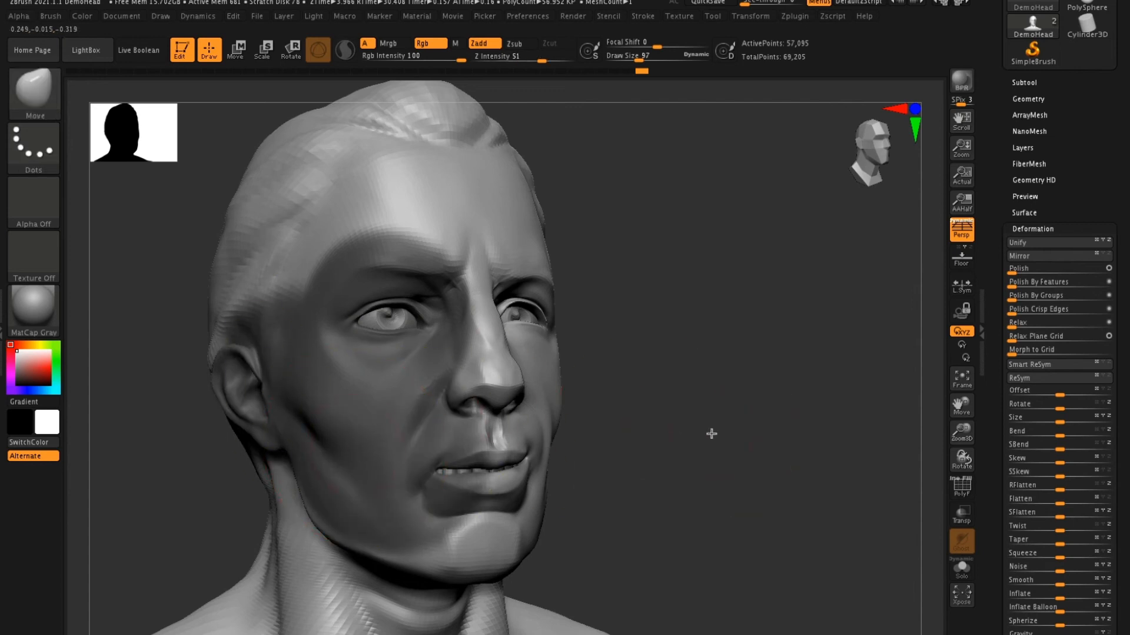
pyautogui.moveTo(712, 434); pyautogui.dragTo(792, 423)
pyautogui.click(1017, 365)
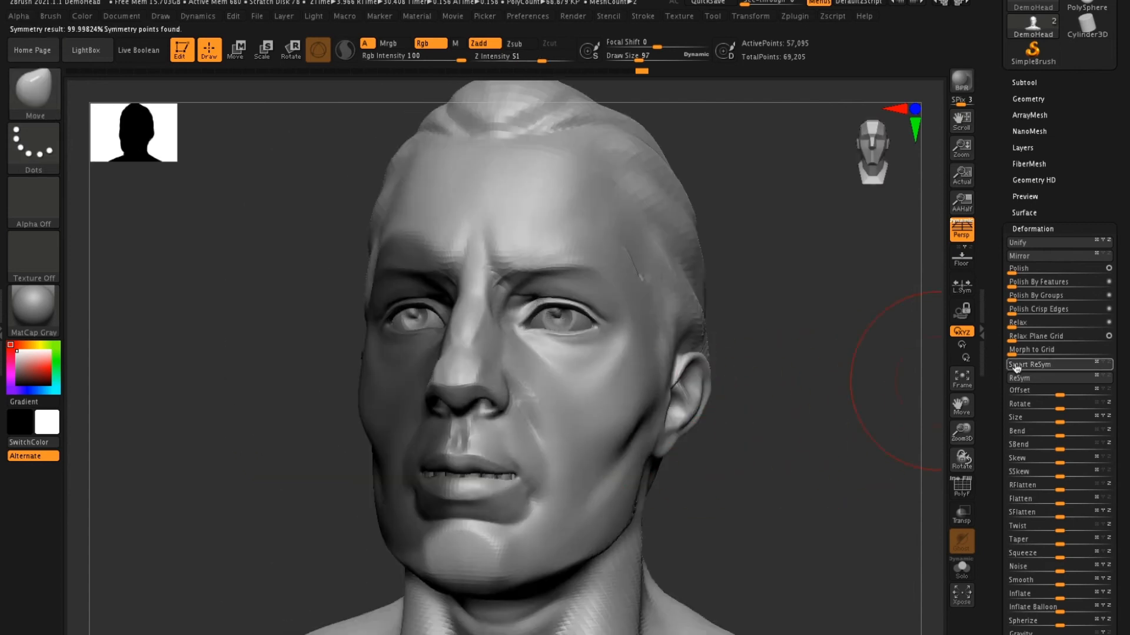
# Clear the mask and smooth the rough edges on the character's left temple and jaw corner at draw size 46.
pyautogui.moveTo(845, 363); pyautogui.dragTo(813, 361)
pyautogui.press('s')
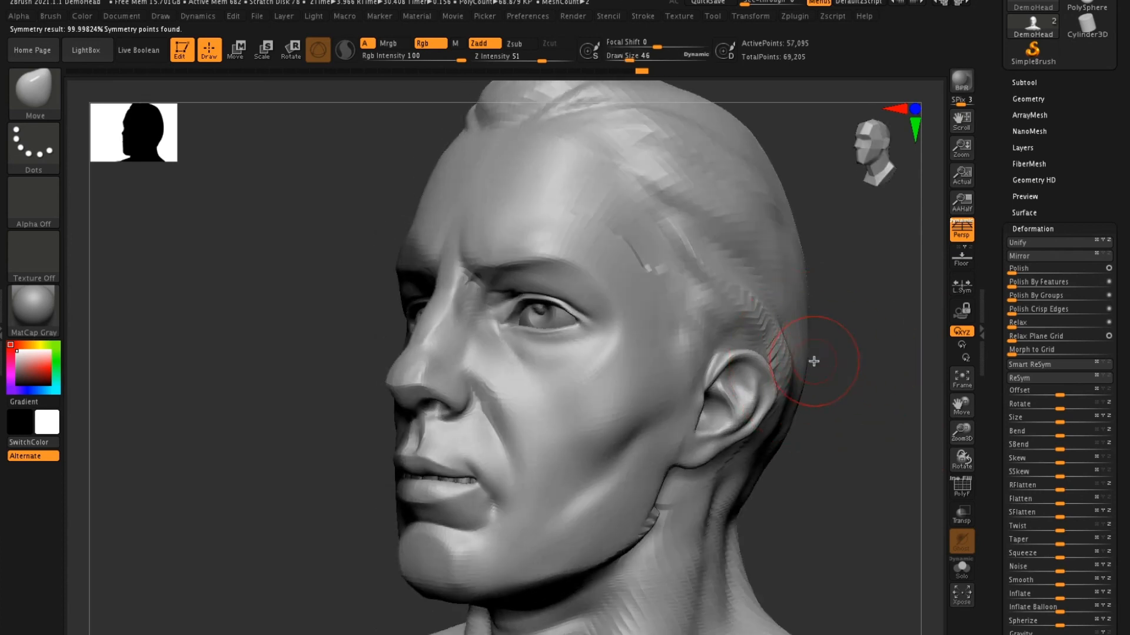
pyautogui.moveTo(874, 345); pyautogui.dragTo(856, 339)
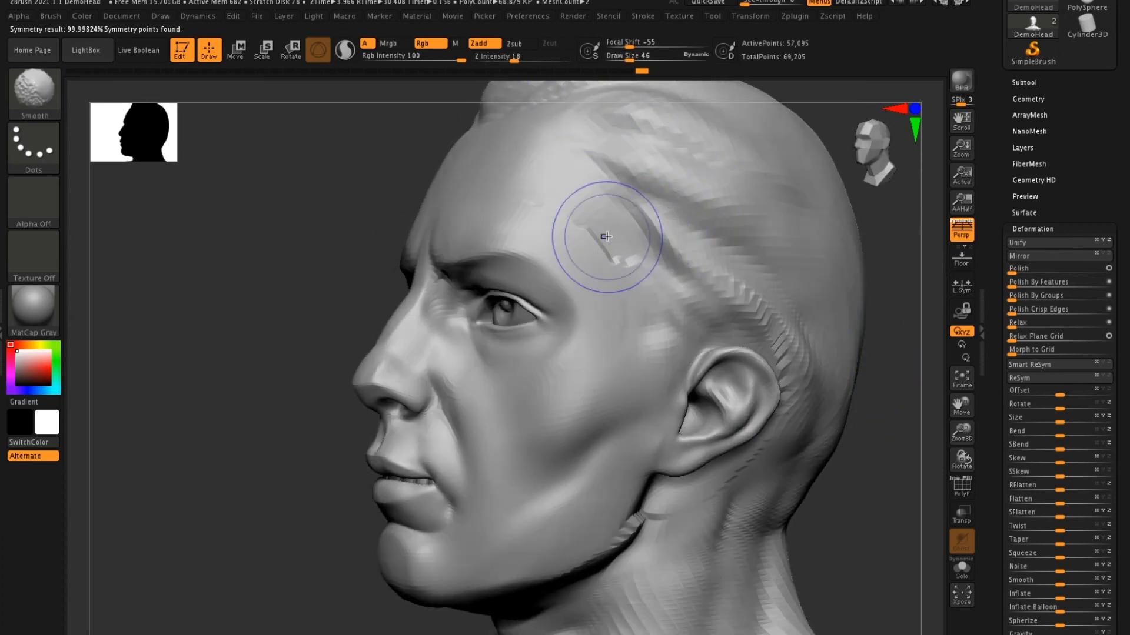
pyautogui.keyDown('ctrl'); pyautogui.moveTo(272, 270); pyautogui.dragTo(325, 298); pyautogui.keyUp('ctrl')
pyautogui.keyDown('shift'); pyautogui.moveTo(612, 249); pyautogui.dragTo(618, 256); pyautogui.keyUp('shift')
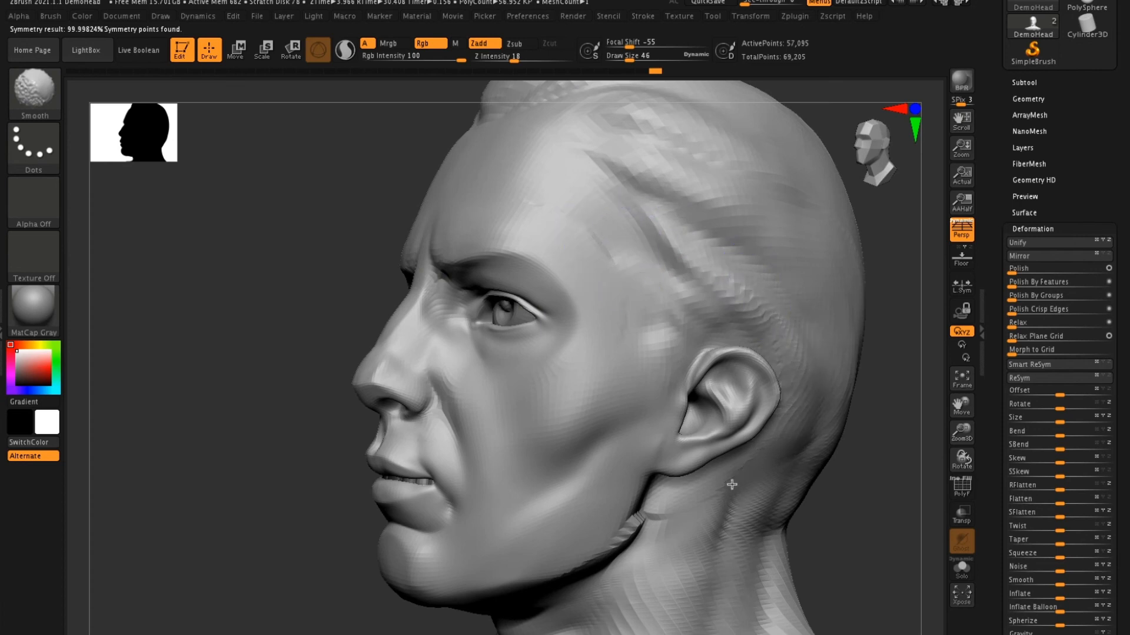
pyautogui.keyDown('shift'); pyautogui.moveTo(659, 506); pyautogui.dragTo(622, 549); pyautogui.keyUp('shift')
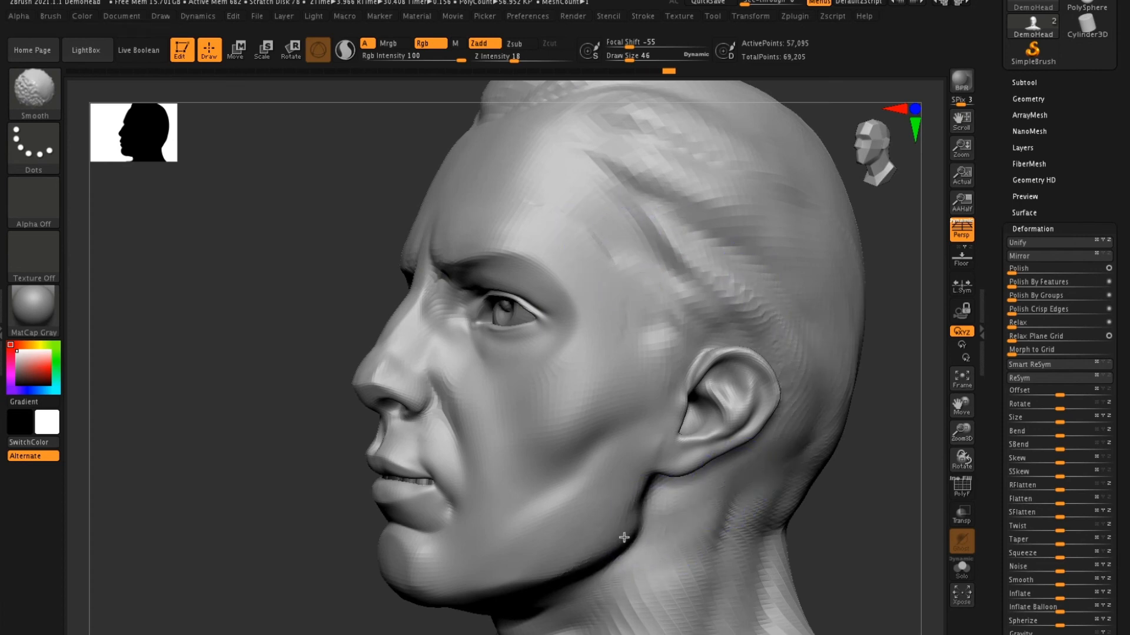
# Smooth the character's right jawline and the hairline above the ear at draw size 46.
pyautogui.moveTo(832, 479)
pyautogui.mouseDown()
pyautogui.moveTo(883, 507)
pyautogui.moveTo(918, 497)
pyautogui.mouseUp()
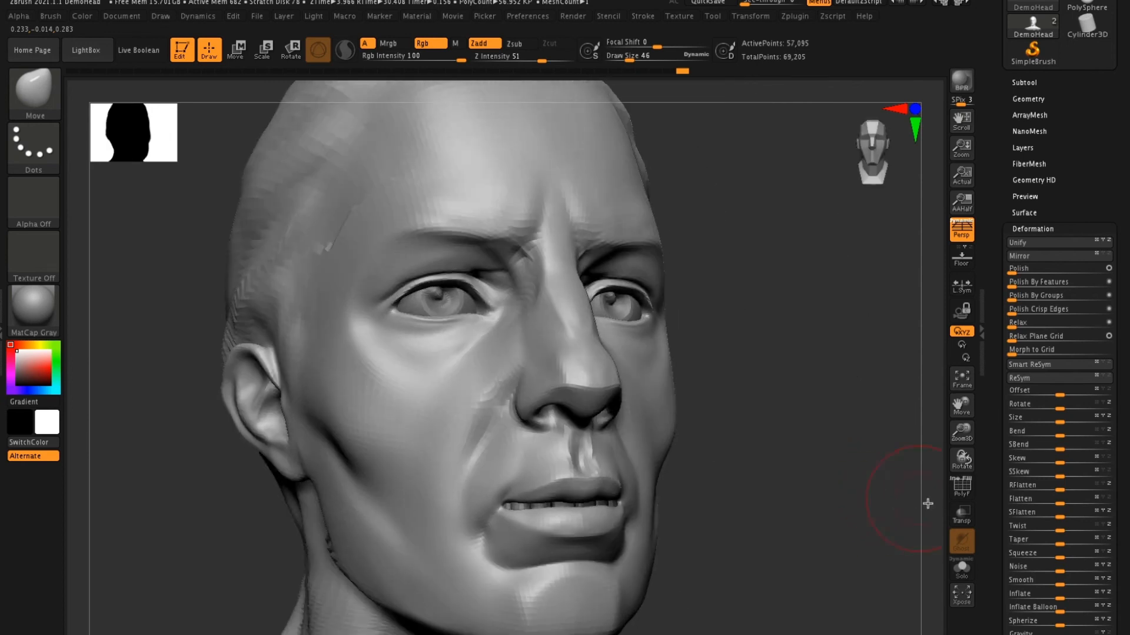
pyautogui.moveTo(810, 479)
pyautogui.mouseDown()
pyautogui.moveTo(534, 499)
pyautogui.moveTo(404, 542)
pyautogui.moveTo(434, 582)
pyautogui.mouseUp()
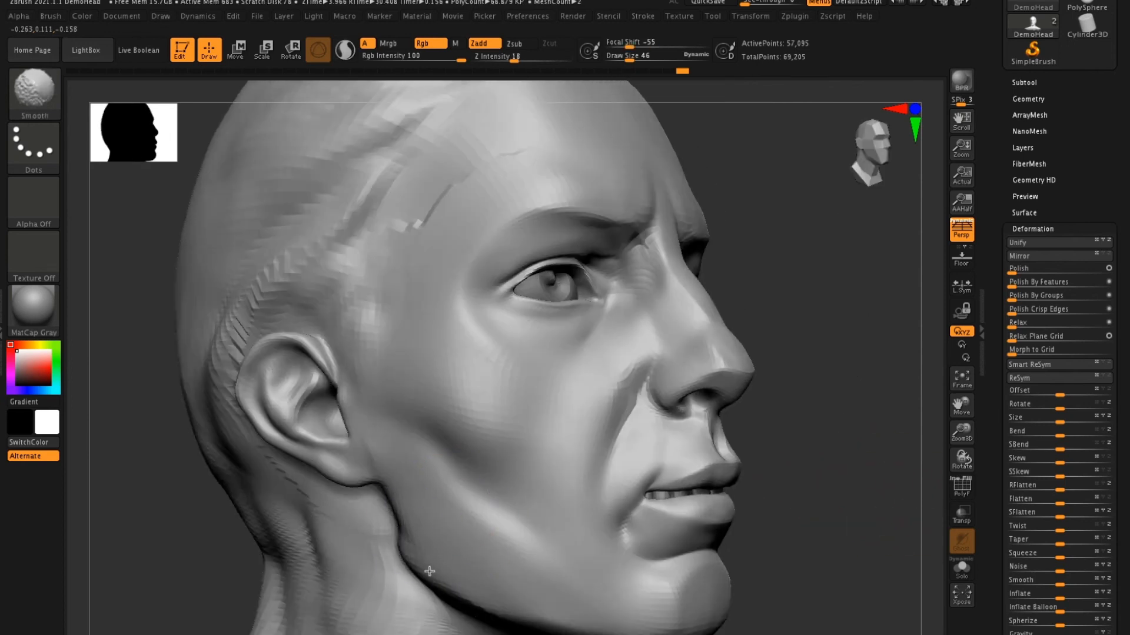
pyautogui.keyDown('shift'); pyautogui.moveTo(265, 278); pyautogui.dragTo(338, 240); pyautogui.keyUp('shift')
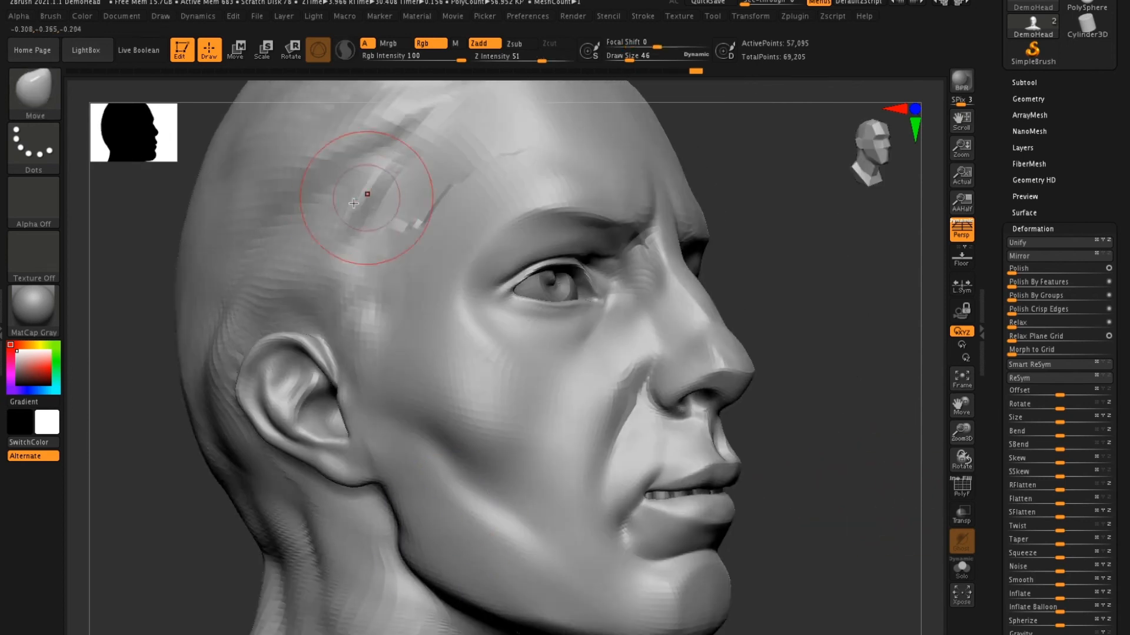
# Apply Smart ReSym to the unmasked head and smooth the leftover crease on the character's right temple.
pyautogui.click(1031, 368)
pyautogui.moveTo(474, 191)
pyautogui.keyDown('shift'); pyautogui.mouseDown()
pyautogui.moveTo(461, 169)
pyautogui.moveTo(501, 155)
pyautogui.moveTo(437, 206)
pyautogui.mouseUp(); pyautogui.keyUp('shift')
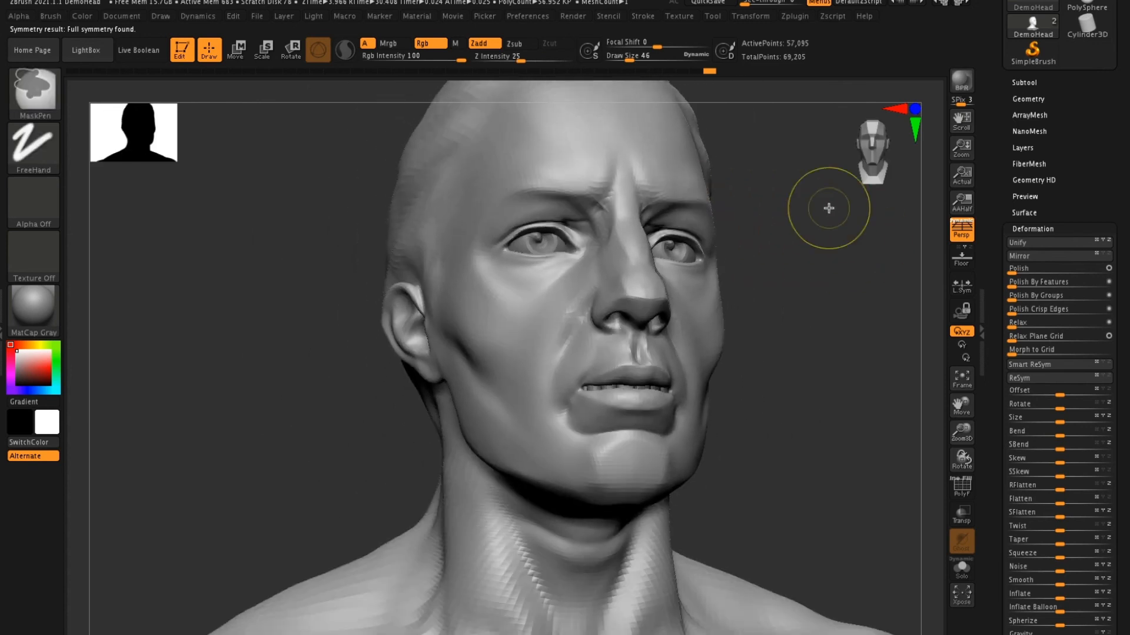
pyautogui.press('shift')
pyautogui.moveTo(880, 295)
pyautogui.mouseDown()
pyautogui.moveTo(772, 328)
pyautogui.moveTo(779, 335)
pyautogui.moveTo(762, 325)
pyautogui.moveTo(822, 325)
pyautogui.moveTo(787, 378)
pyautogui.moveTo(787, 336)
pyautogui.moveTo(796, 344)
pyautogui.mouseUp()
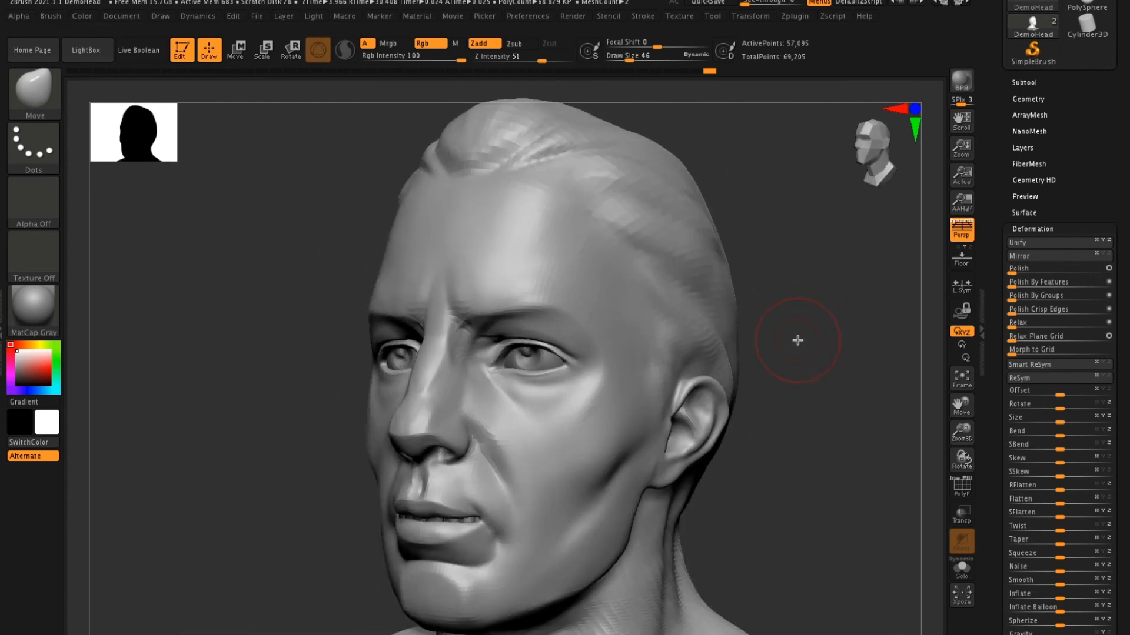